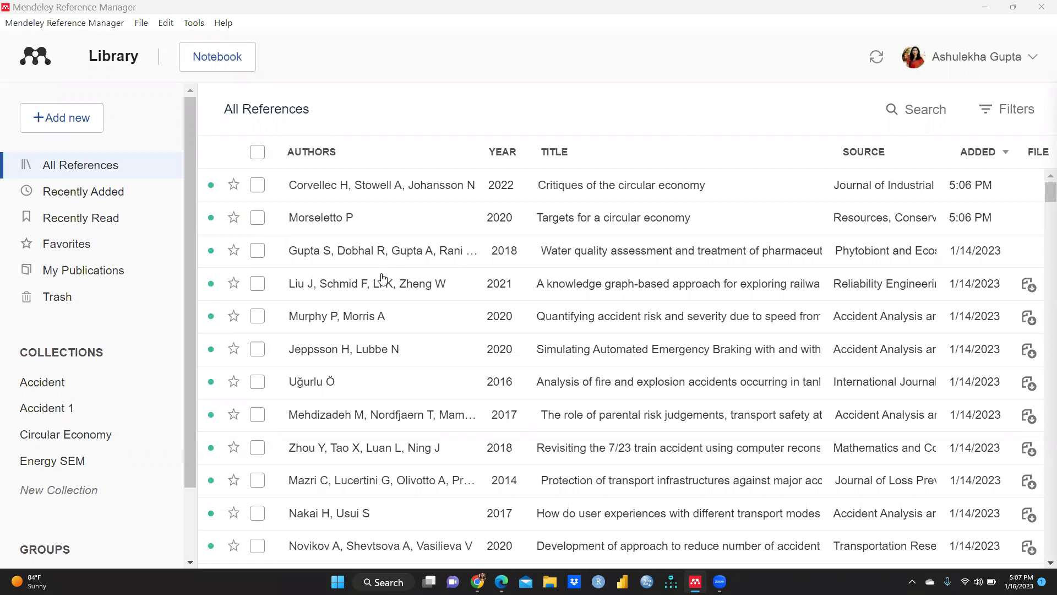
- Open Mendeley's online article search page from the reference manager
{"action": "left_click", "coordinate": [190, 26]}
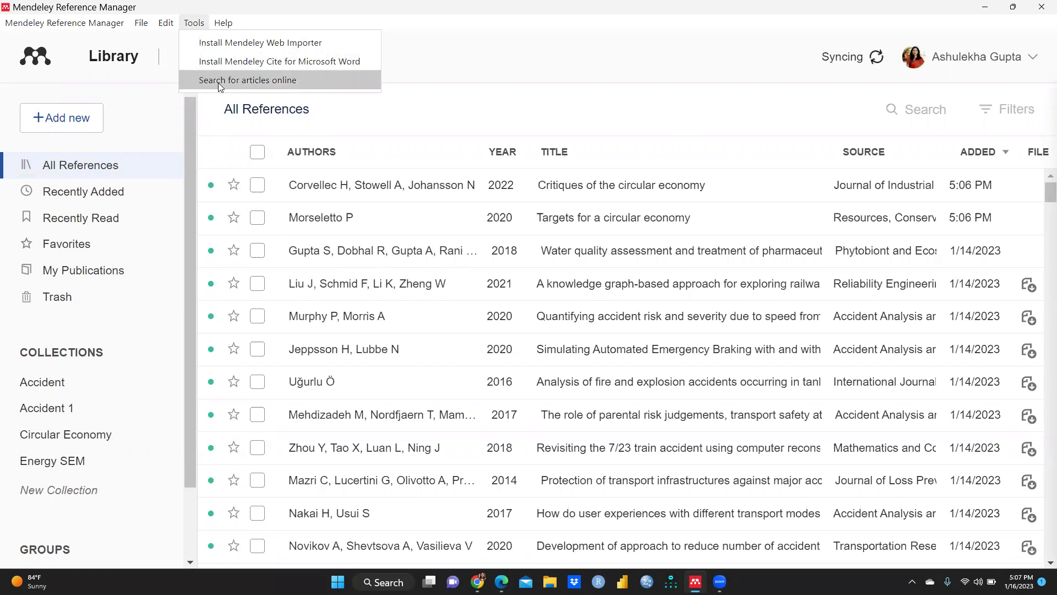
{"action": "key", "text": "Left"}
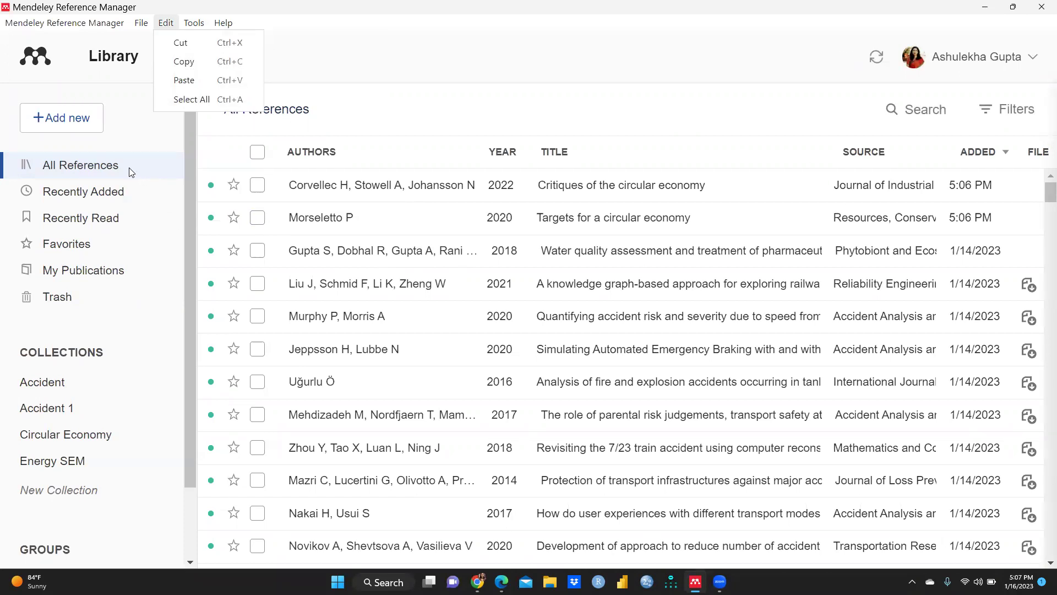
{"action": "left_click", "coordinate": [166, 23]}
{"action": "left_click", "coordinate": [194, 23]}
{"action": "left_click", "coordinate": [195, 24]}
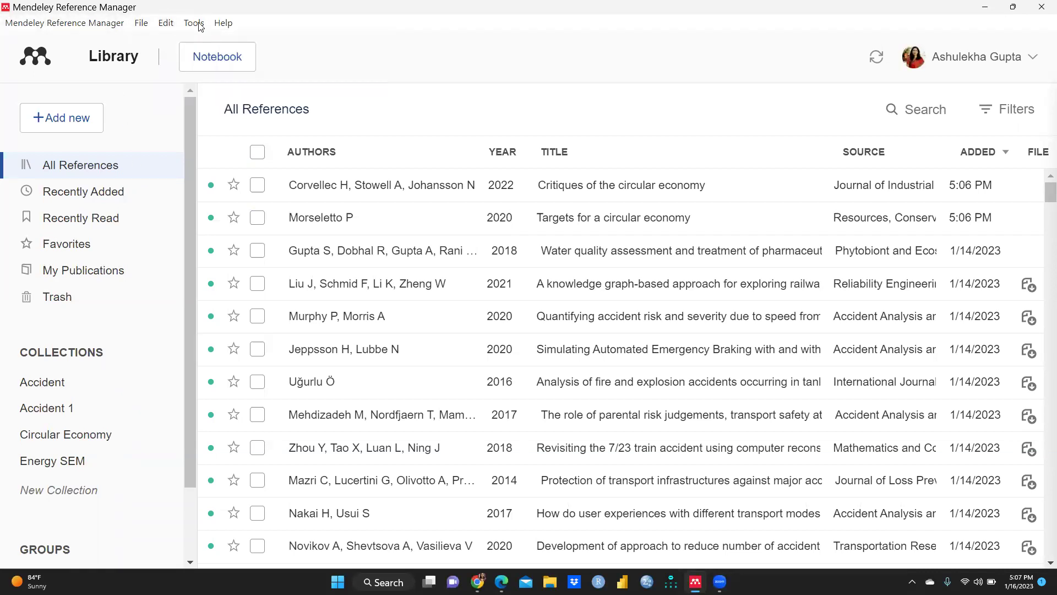
{"action": "left_click", "coordinate": [199, 25]}
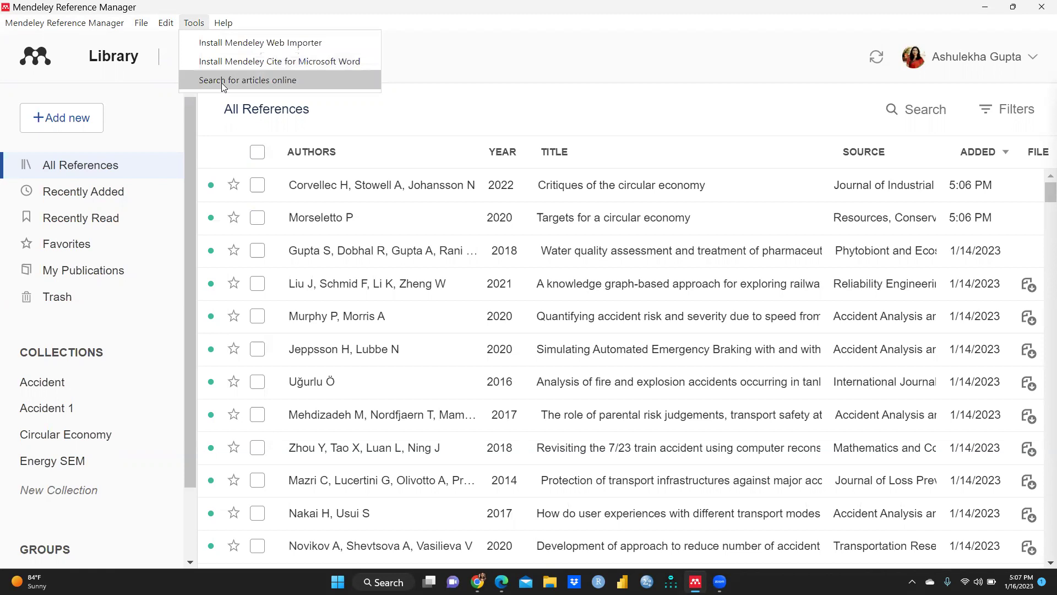
{"action": "left_click", "coordinate": [223, 84]}
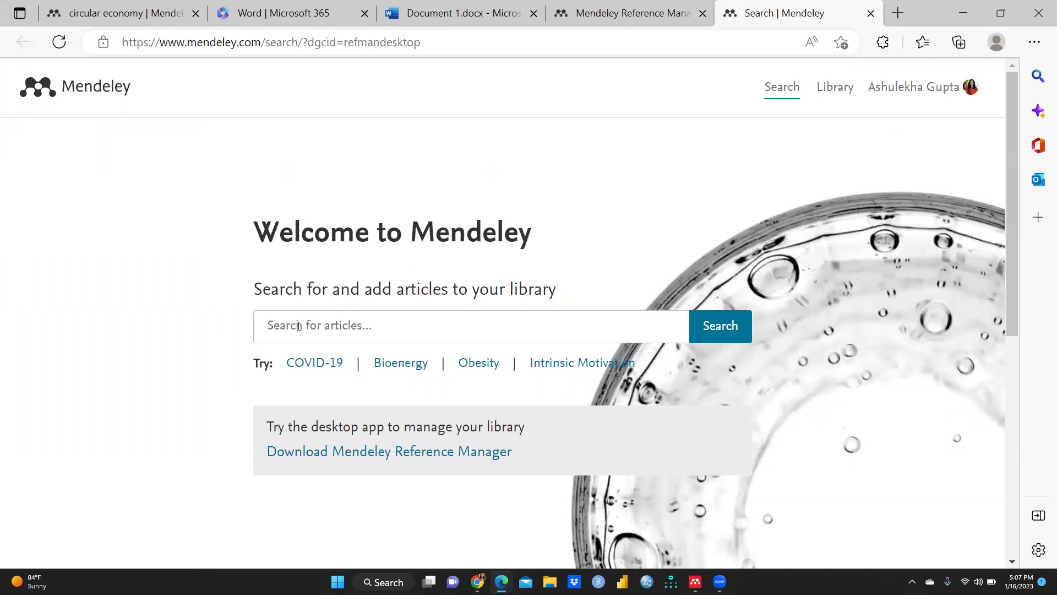
- Search Mendeley's online catalogue for articles on "Circular economy"
{"action": "left_click", "coordinate": [299, 326]}
{"action": "type", "text": "Circ"}
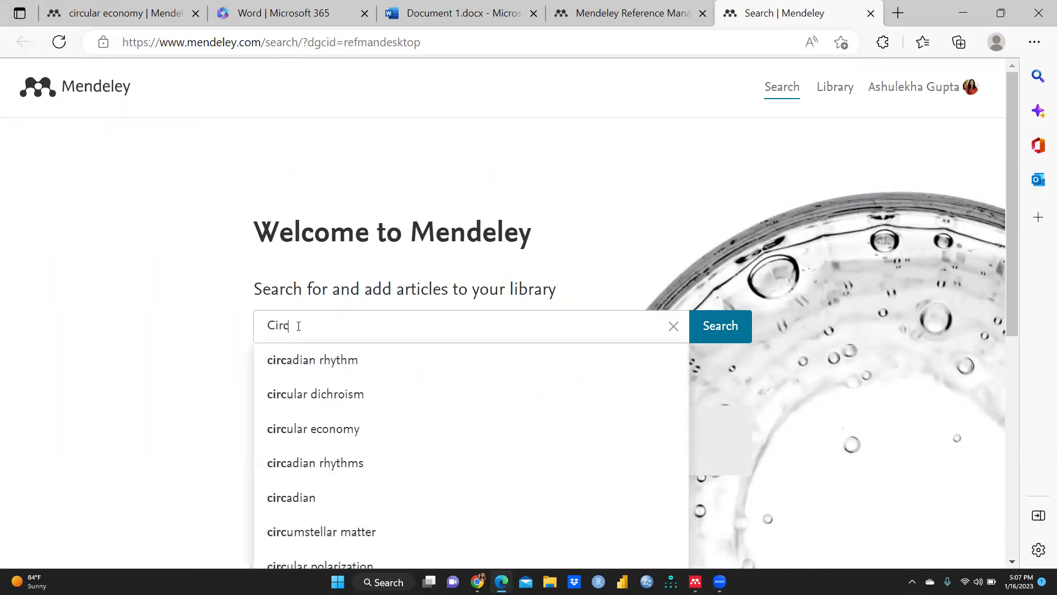
{"action": "type", "text": "ular "}
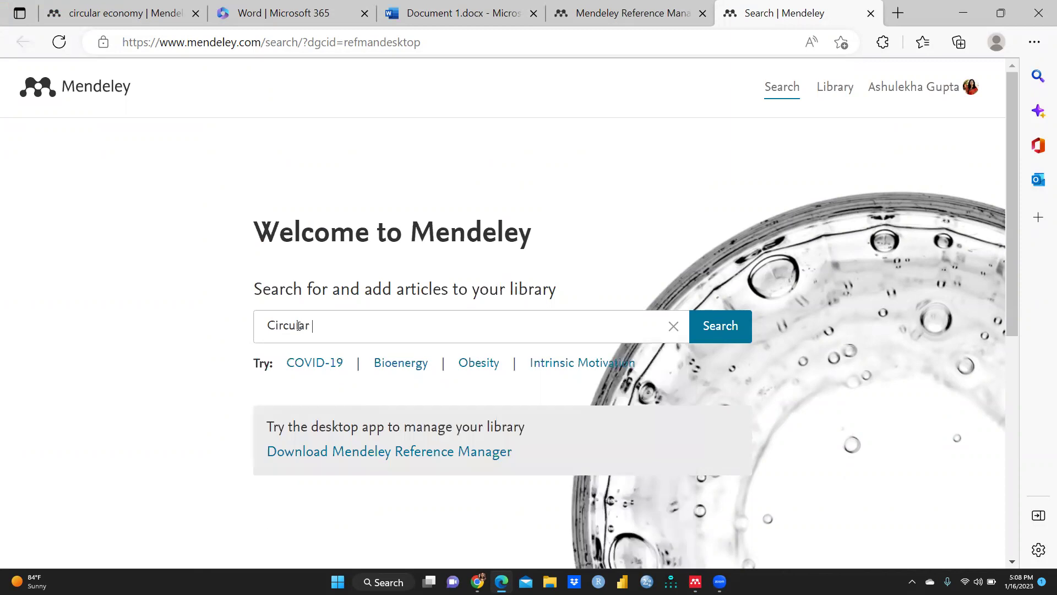
{"action": "type", "text": "economy"}
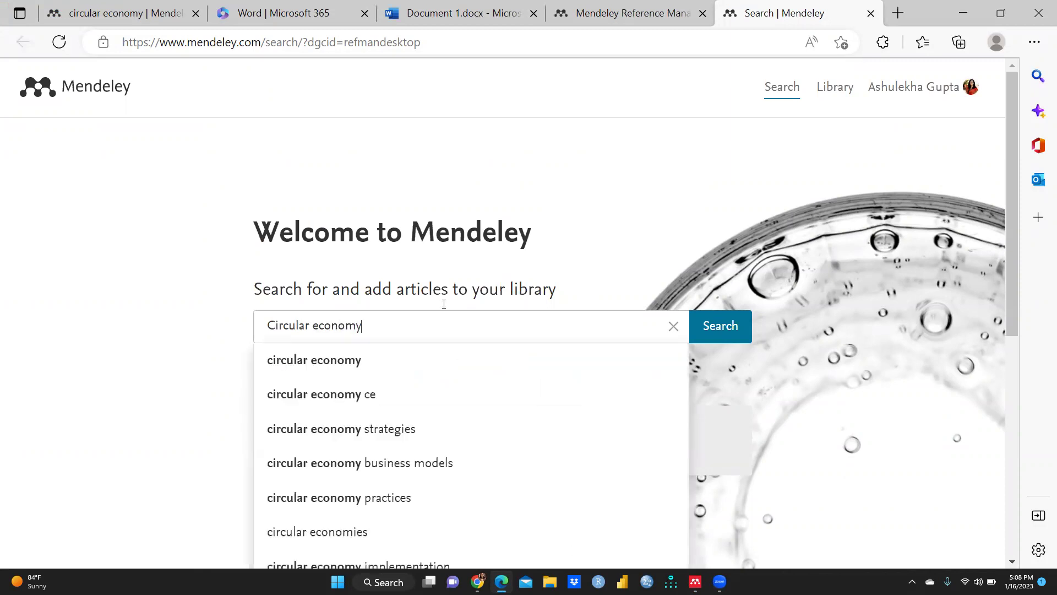
{"action": "left_click", "coordinate": [728, 327]}
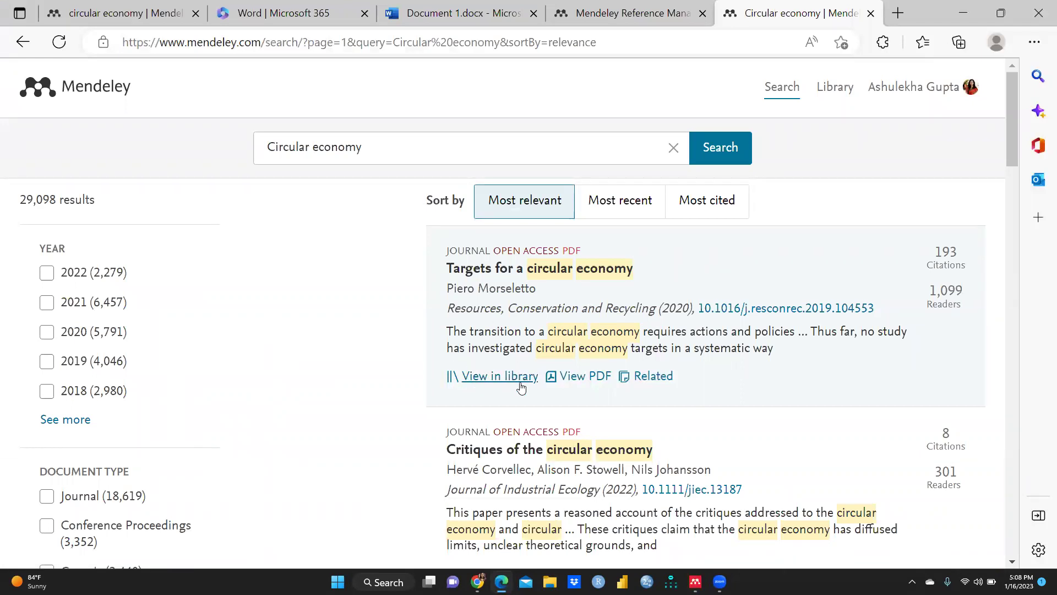
- Filter the results to 2022 and add "An ecological critique of accounting: The circular economy and COVID-19" to the library
{"action": "scroll", "coordinate": [485, 331], "scroll_direction": "down", "scroll_amount": 3}
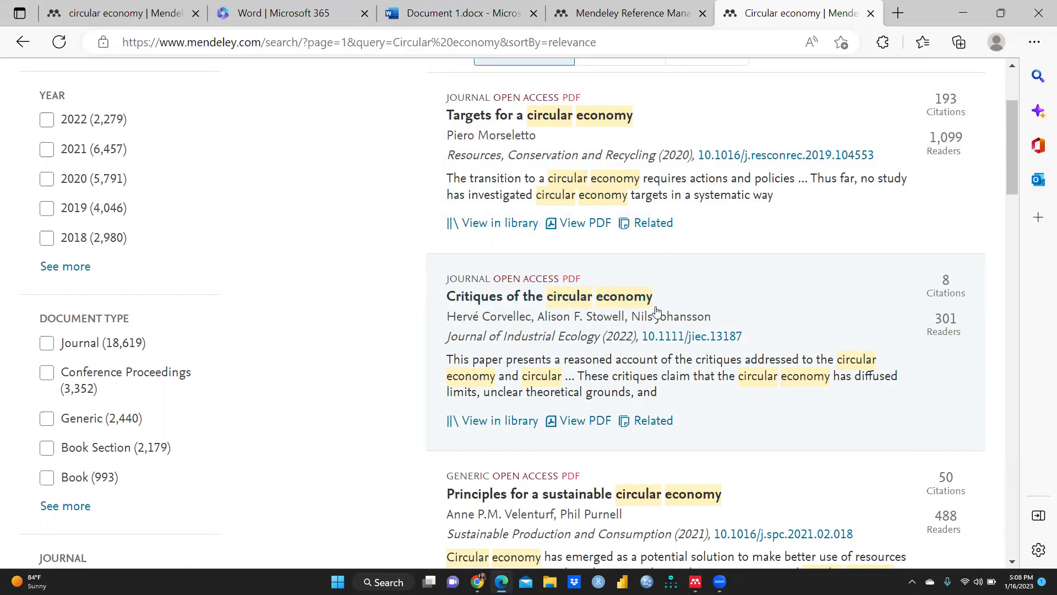
{"action": "left_click", "coordinate": [48, 122]}
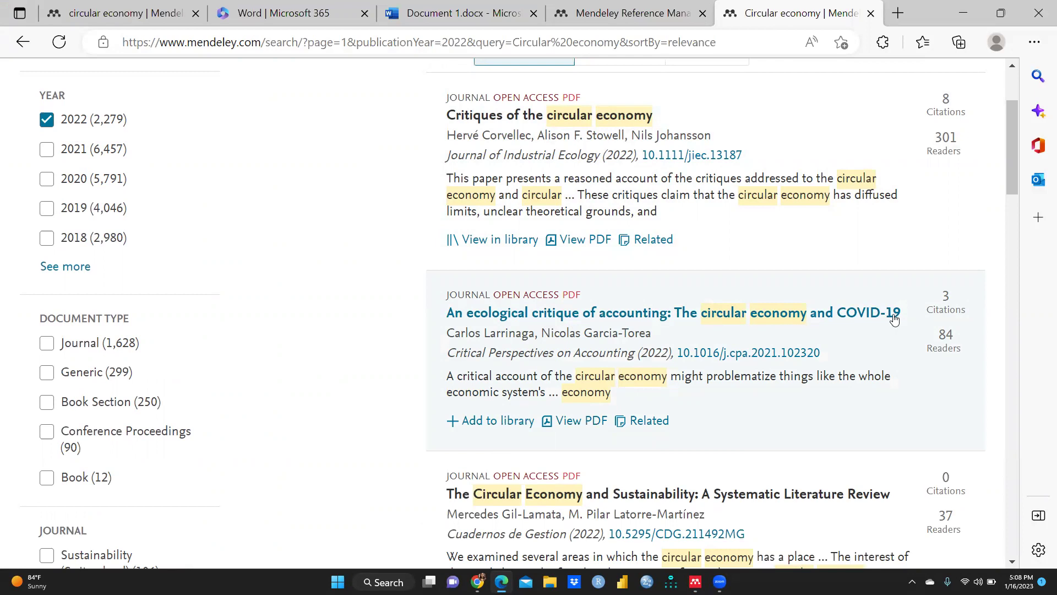
{"action": "left_click", "coordinate": [453, 423]}
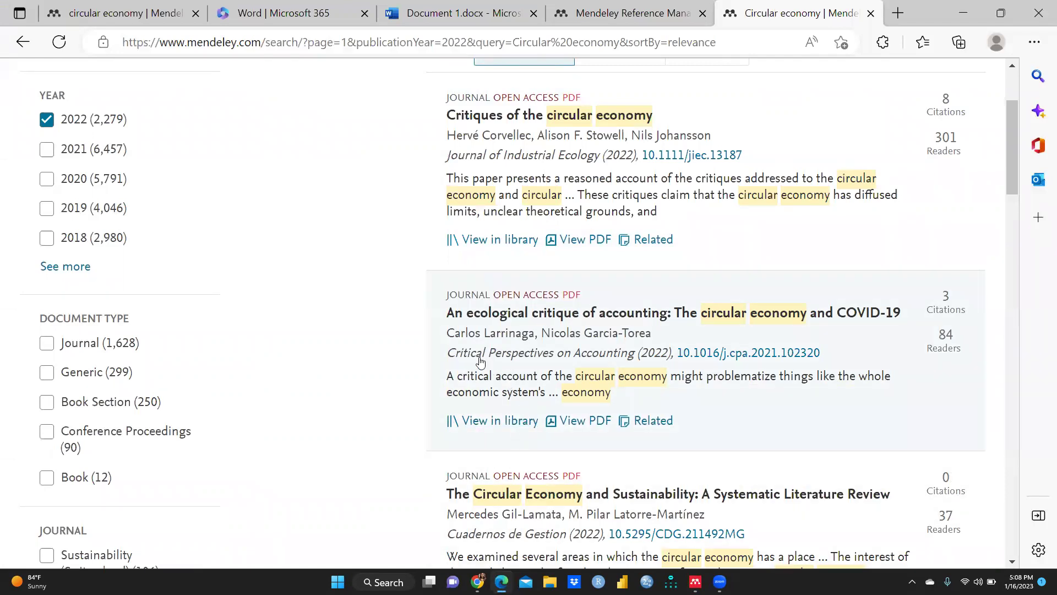
- View the added article in the web library and check the recently read and recently added references
{"action": "left_click", "coordinate": [478, 422]}
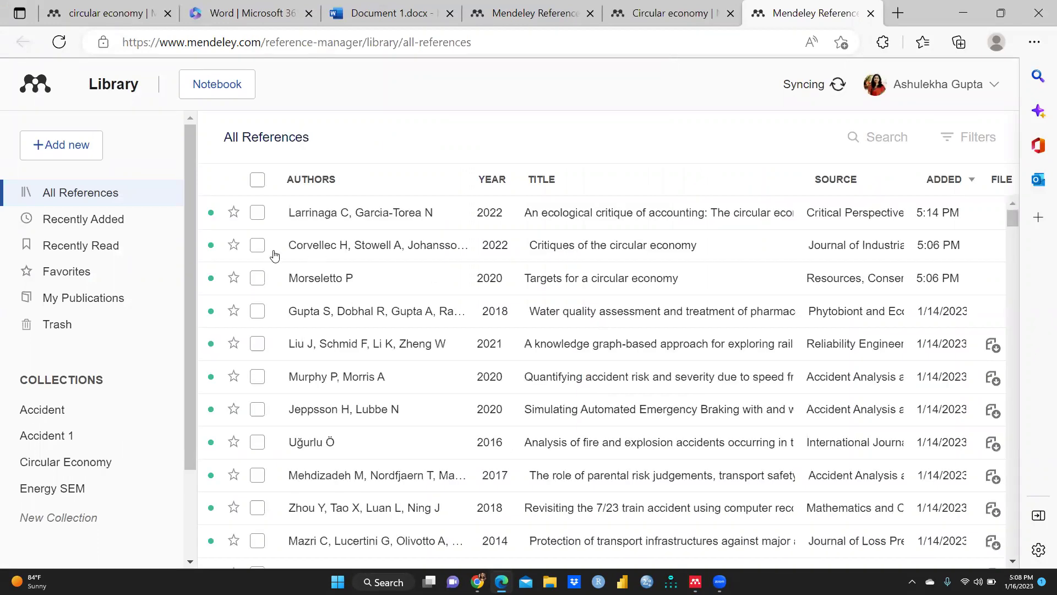
{"action": "left_click", "coordinate": [74, 248]}
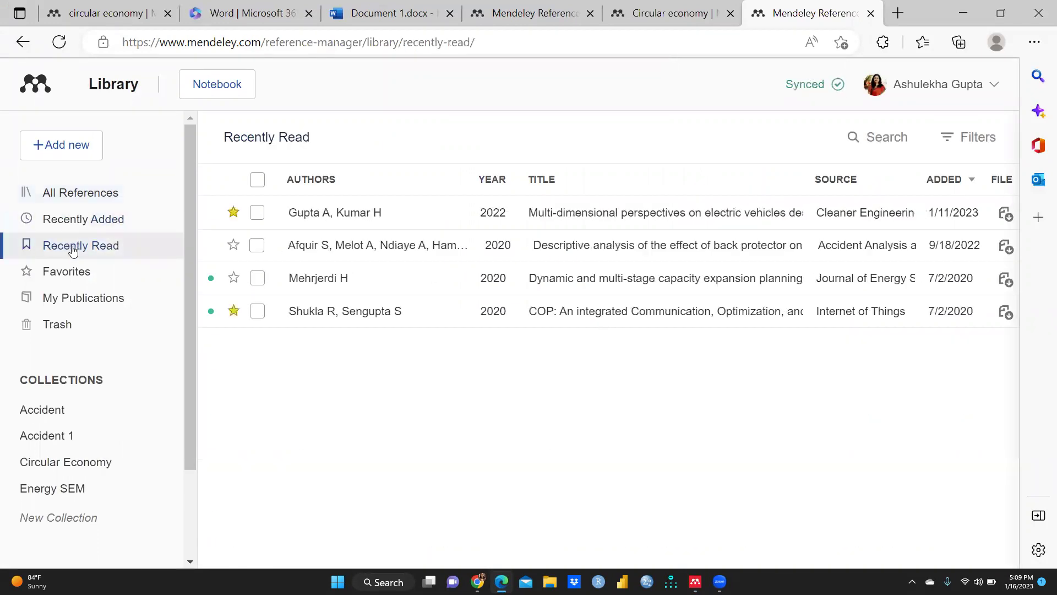
{"action": "left_click", "coordinate": [75, 223]}
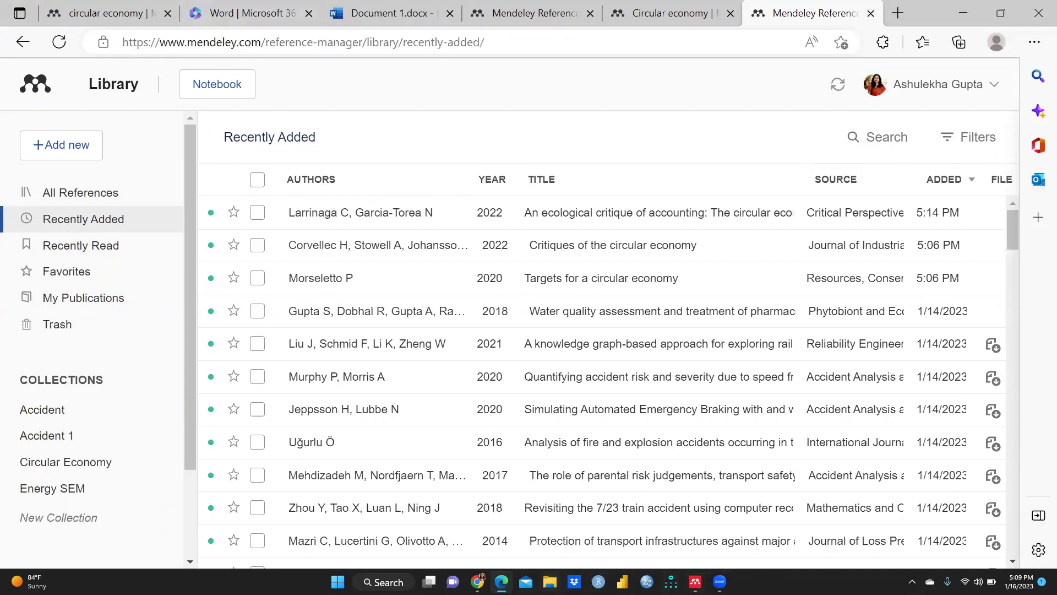
- Switch back to the Mendeley Reference Manager desktop app and reopen its online article search
{"action": "left_click", "coordinate": [477, 581]}
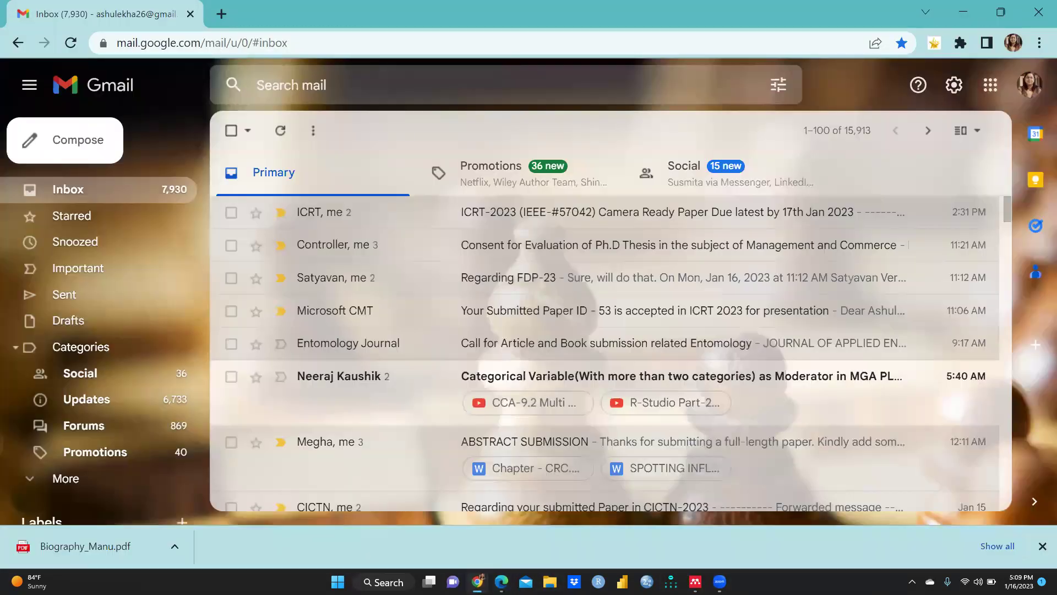
{"action": "left_click", "coordinate": [501, 578]}
{"action": "key", "text": "alt+Tab"}
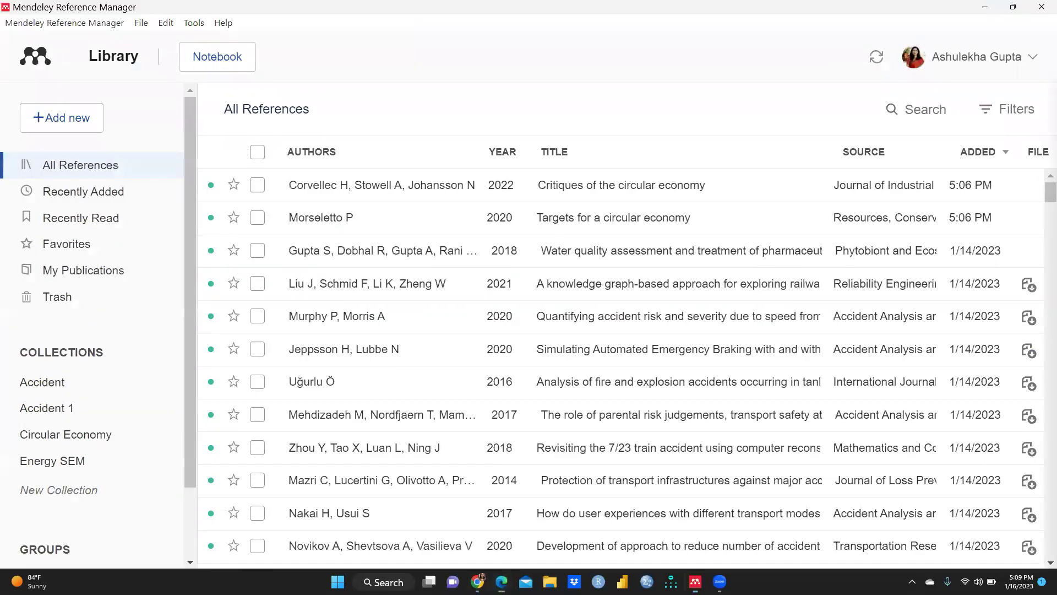
{"action": "left_click", "coordinate": [193, 22]}
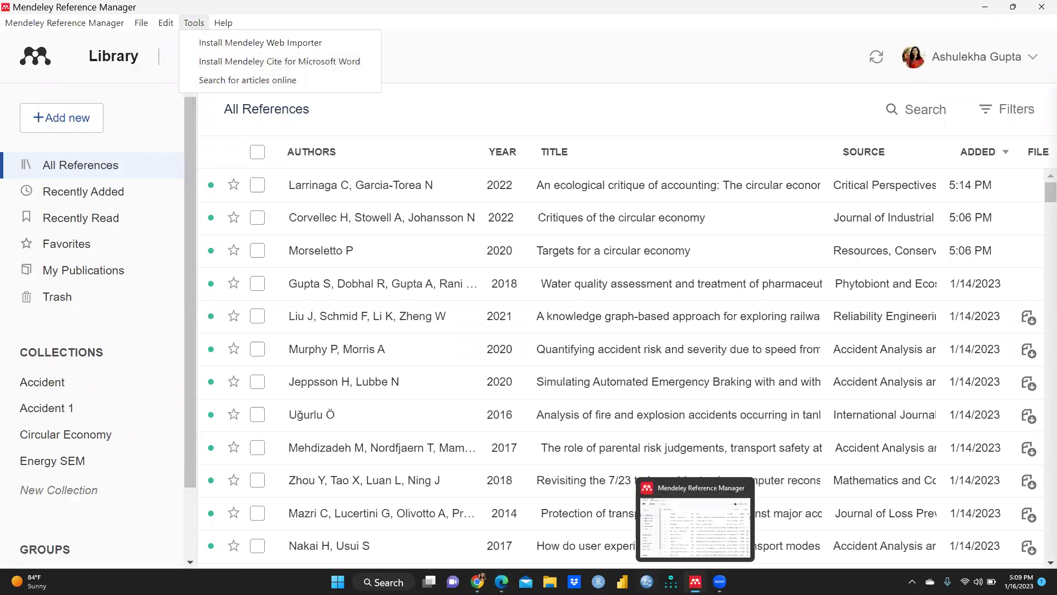
{"action": "left_click", "coordinate": [216, 82]}
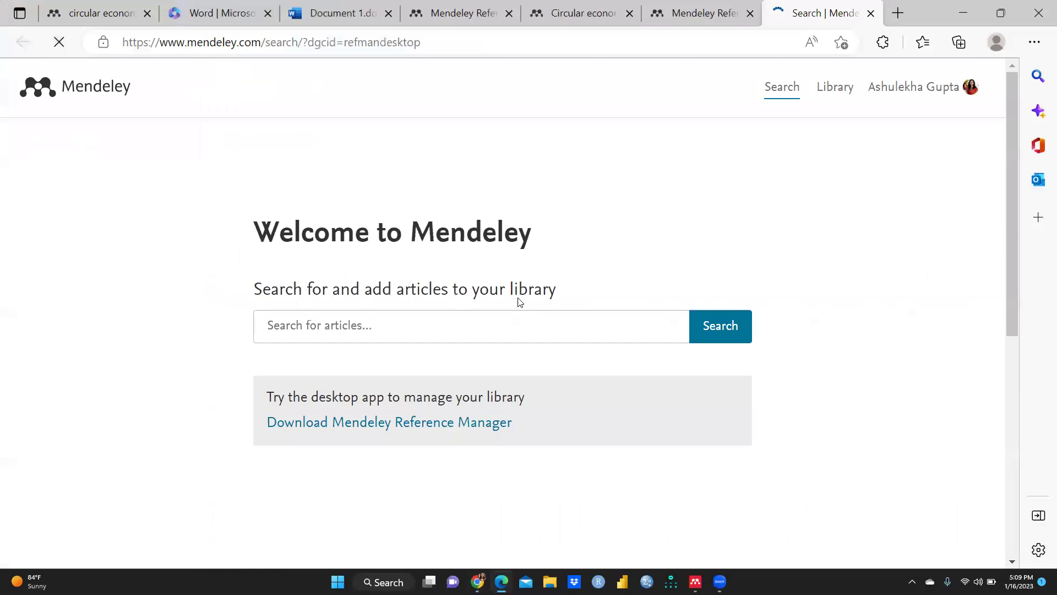
- Examine the circular economy heading and its inserted citation in the online Word file Document 1
{"action": "left_click", "coordinate": [216, 13]}
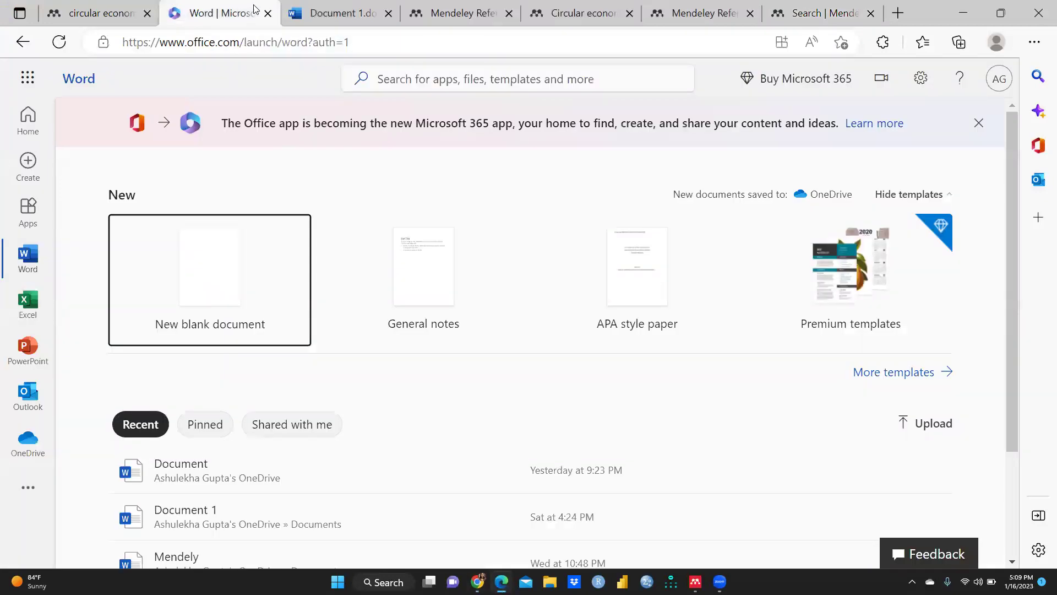
{"action": "left_click", "coordinate": [289, 15]}
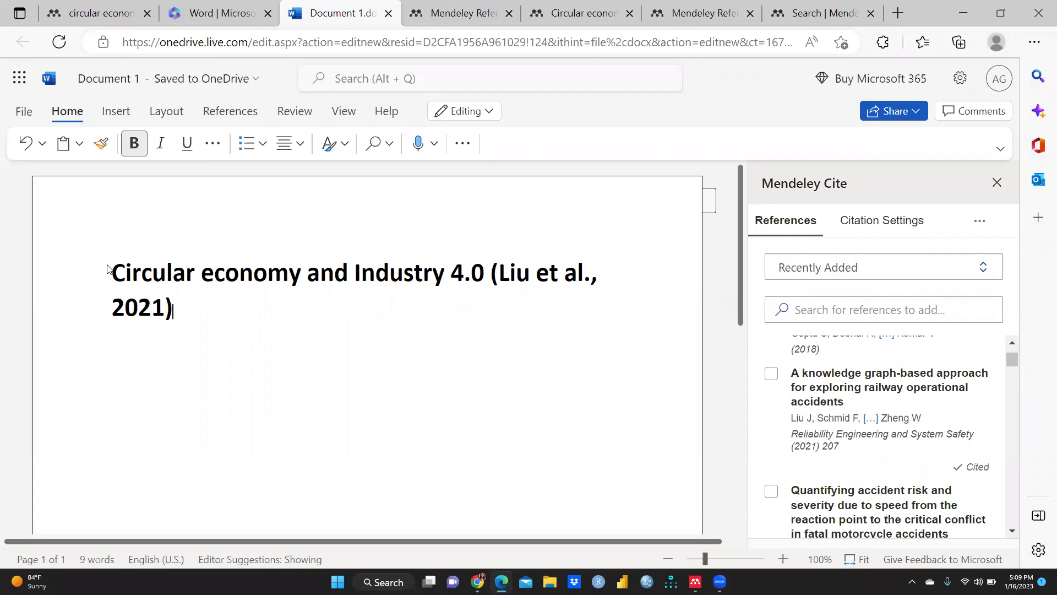
{"action": "left_click_drag", "start_coordinate": [114, 273], "coordinate": [209, 310]}
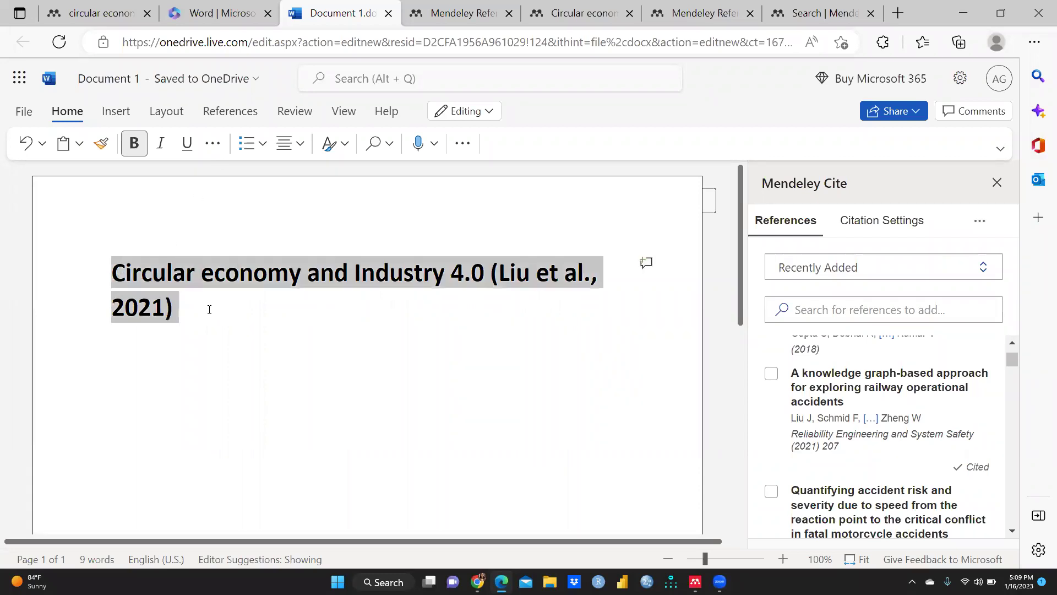
{"action": "left_click", "coordinate": [306, 349]}
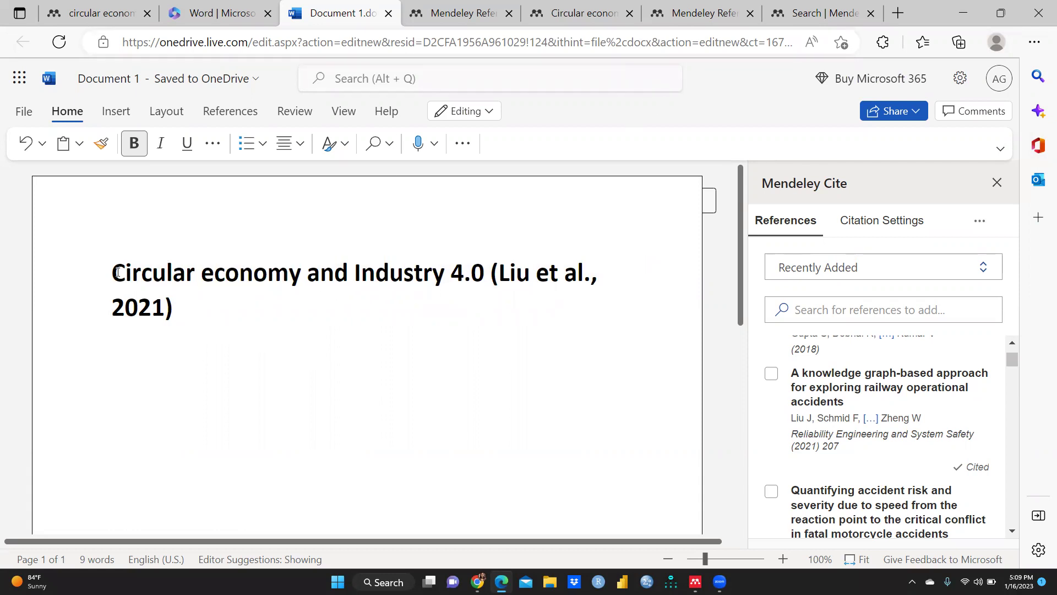
{"action": "left_click_drag", "start_coordinate": [129, 270], "coordinate": [465, 294]}
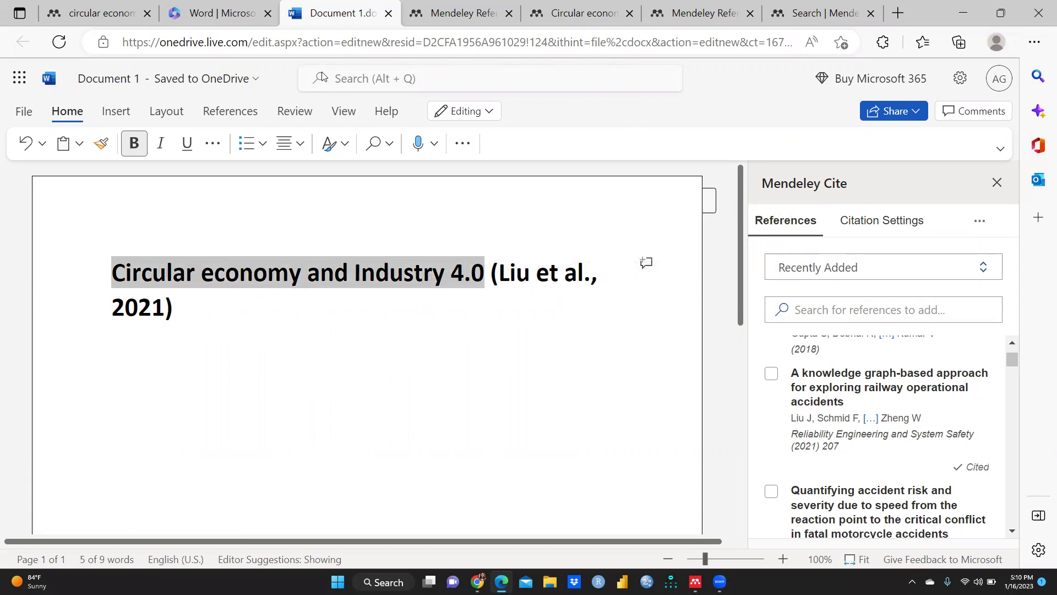
- Return to the Mendeley Reference Manager desktop app and open a new online article search page
{"action": "left_click", "coordinate": [233, 17]}
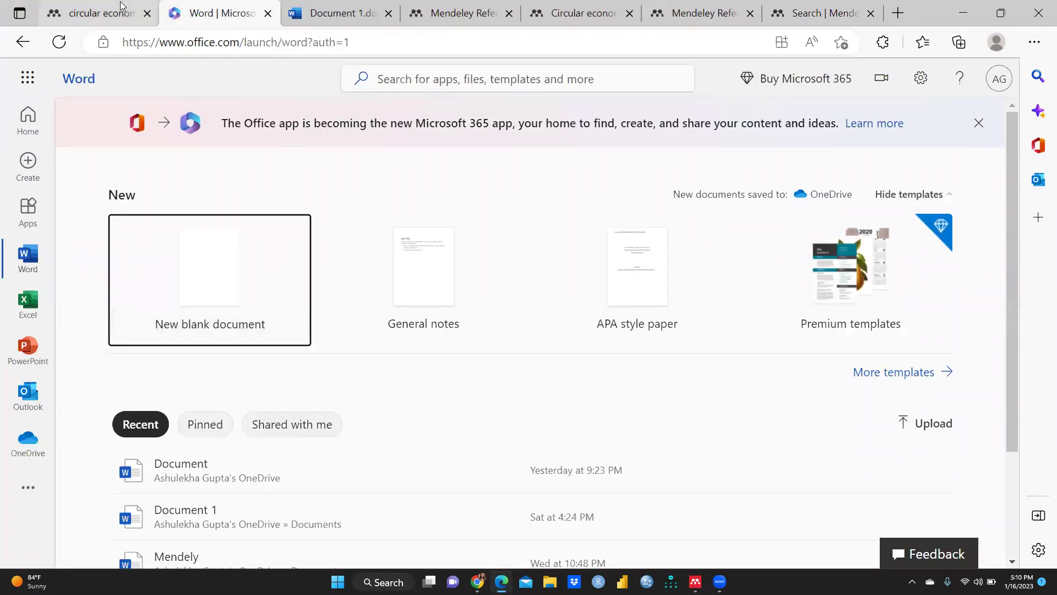
{"action": "mouse_move", "coordinate": [477, 582]}
{"action": "left_click", "coordinate": [476, 555]}
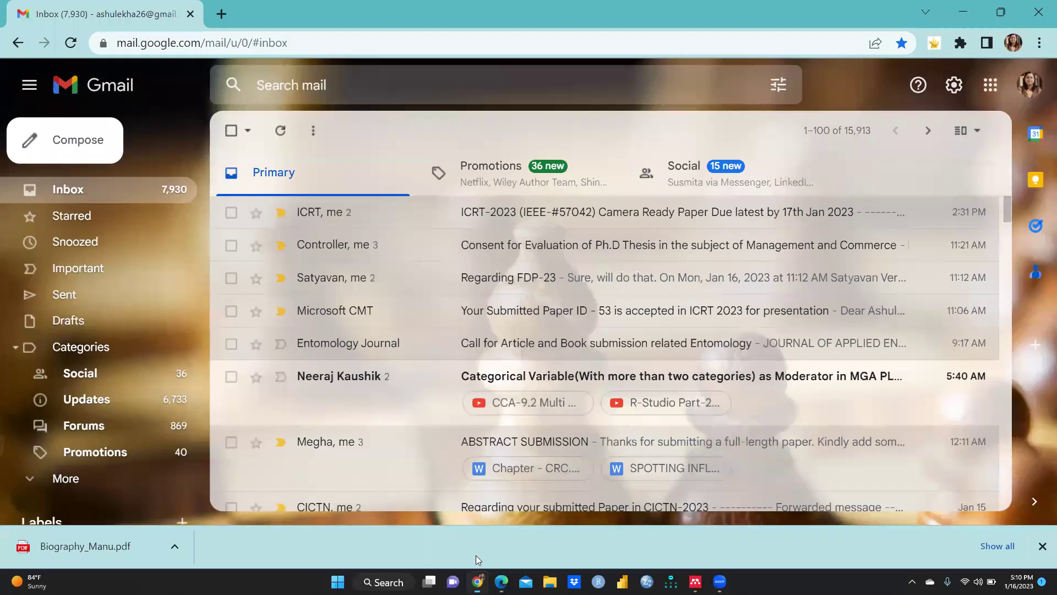
{"action": "left_click", "coordinate": [695, 582]}
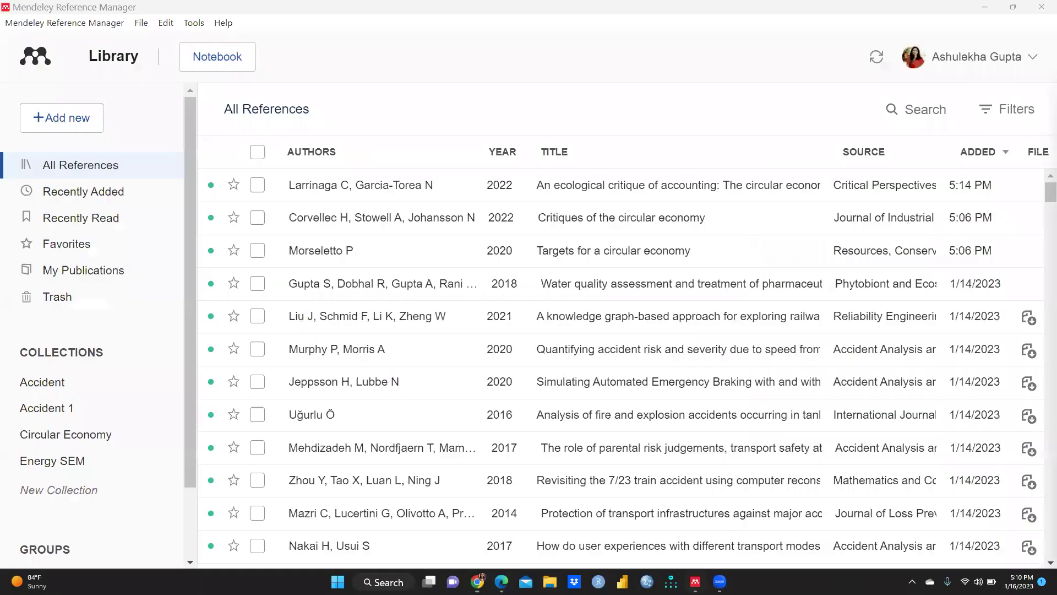
{"action": "left_click", "coordinate": [199, 24]}
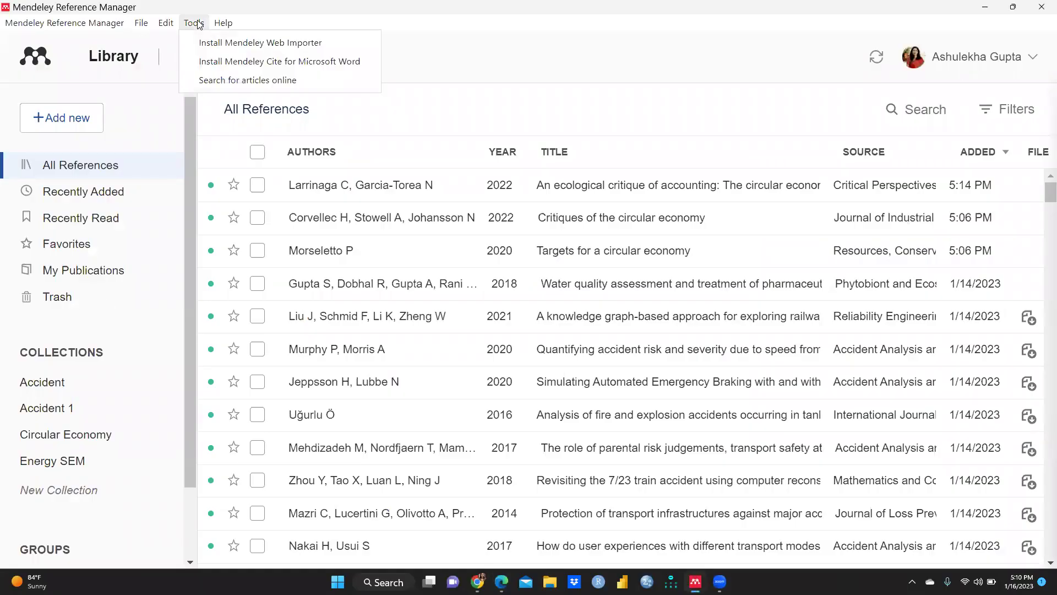
{"action": "left_click", "coordinate": [214, 79]}
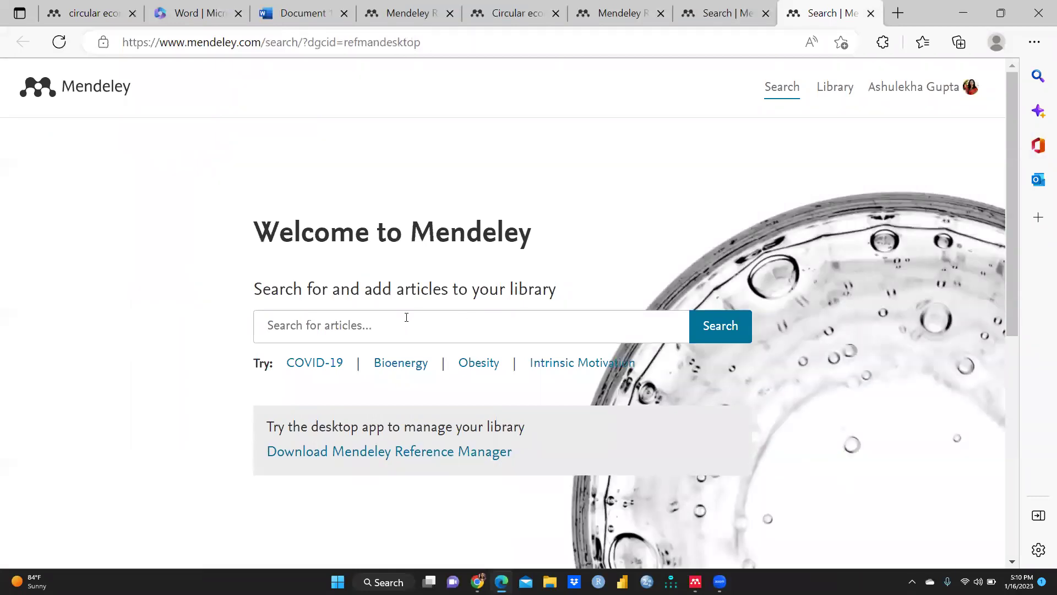
- Search the online articles for the suggested term "circular economy"
{"action": "type", "text": "Circ"}
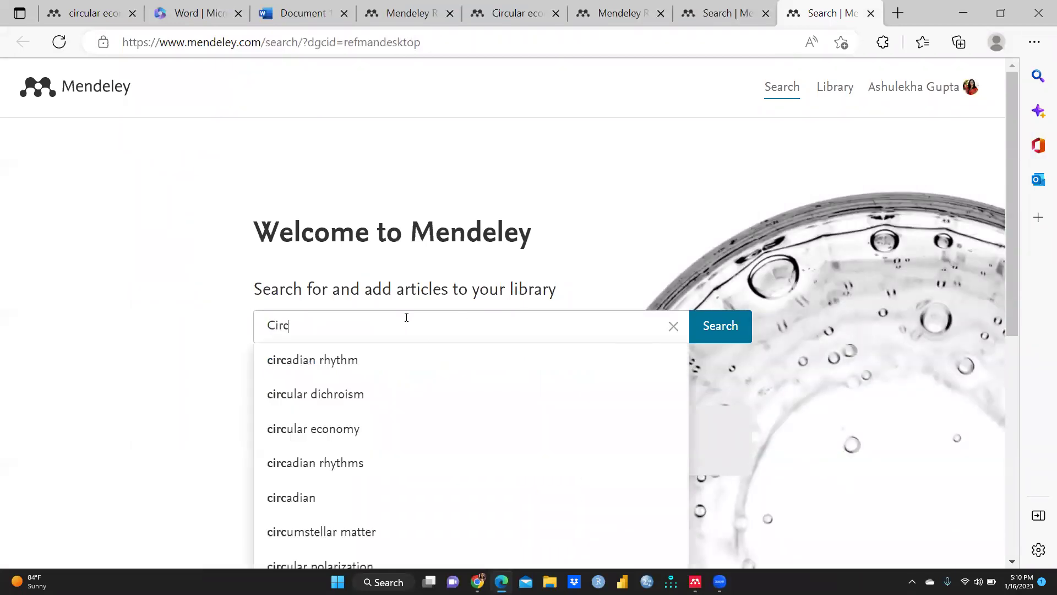
{"action": "type", "text": "ular"}
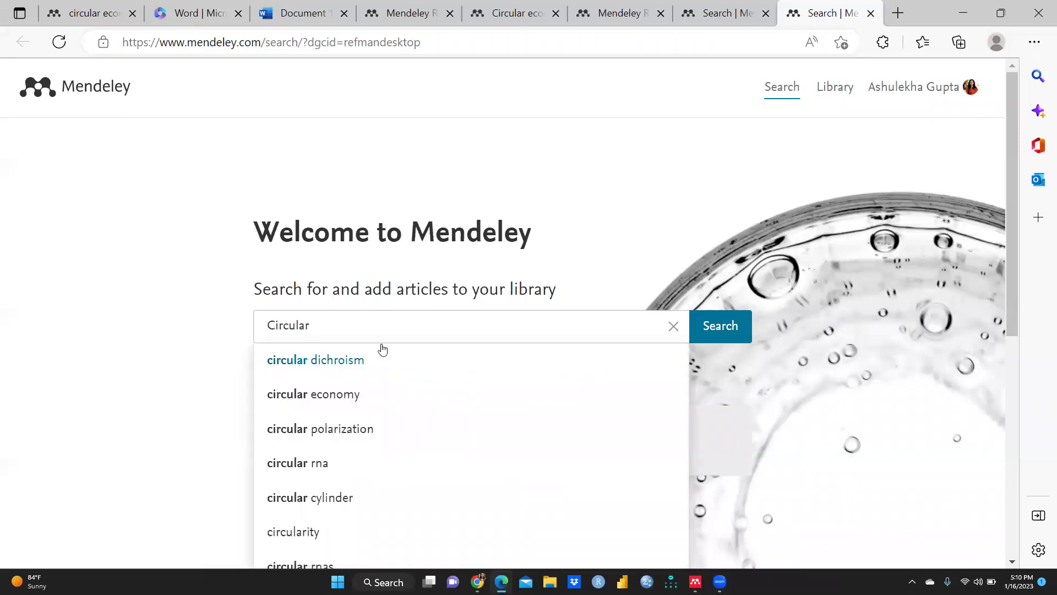
{"action": "left_click", "coordinate": [360, 393]}
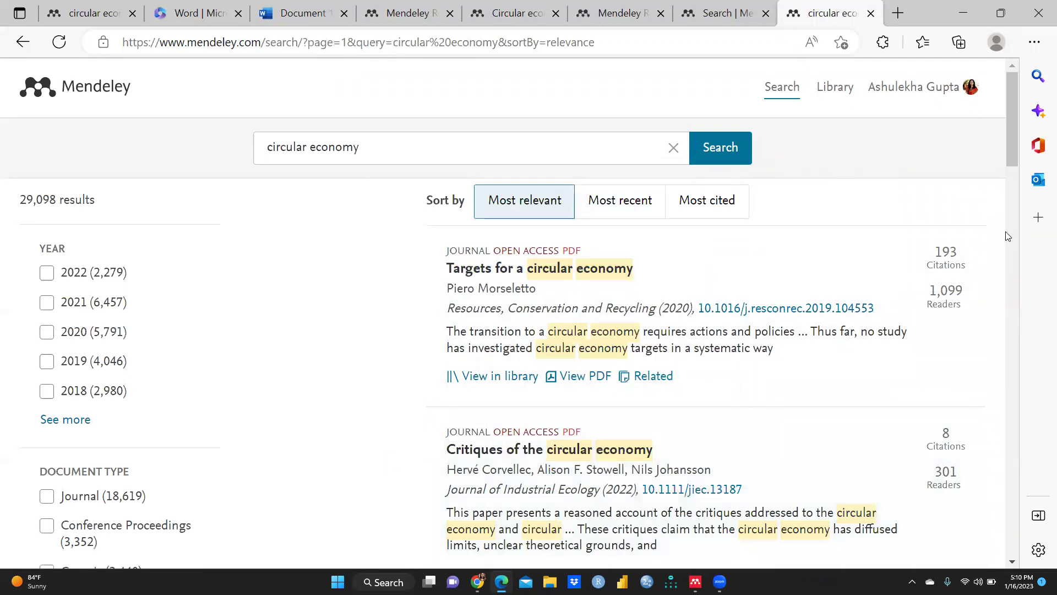
- Open Word from the browser's Microsoft 365 apps and create a new blank document
{"action": "left_click", "coordinate": [1037, 146]}
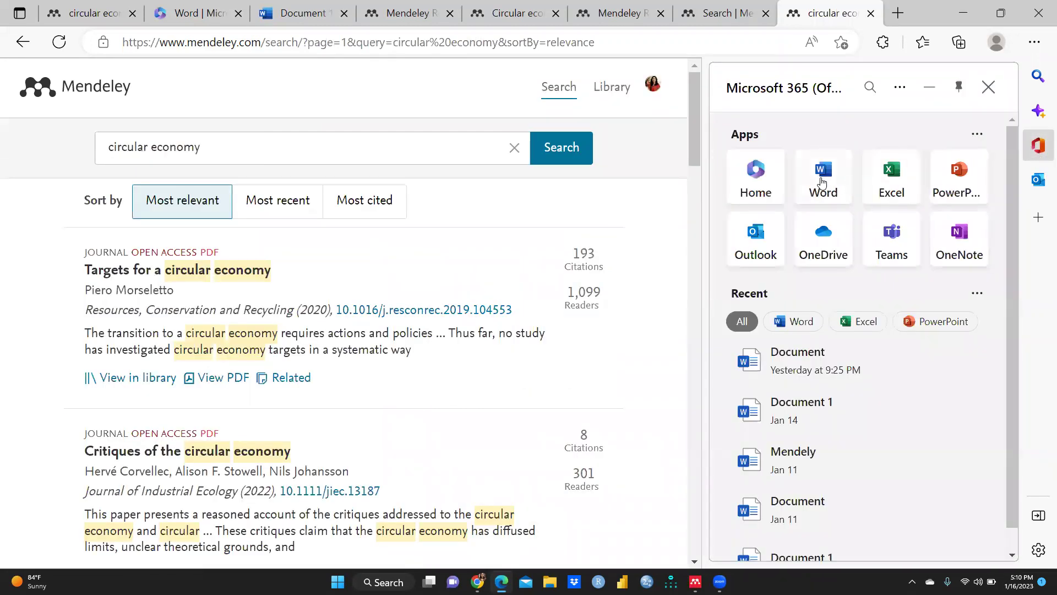
{"action": "left_click", "coordinate": [822, 182]}
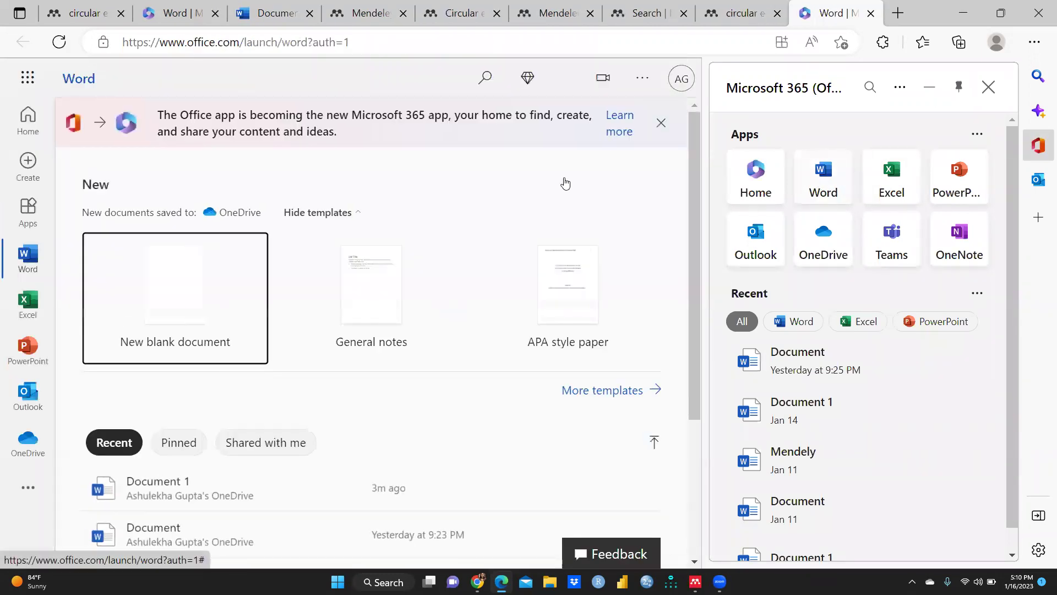
{"action": "left_click", "coordinate": [194, 289]}
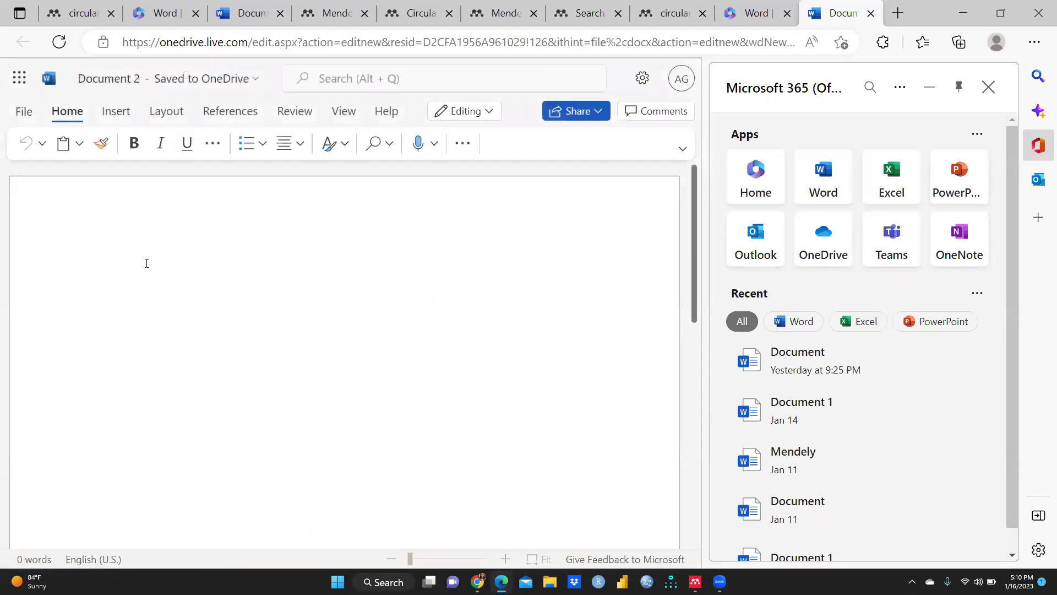
- Enter the text "Circular economy" in the blank document and close the Microsoft 365 sidebar
{"action": "type", "text": "Circ"}
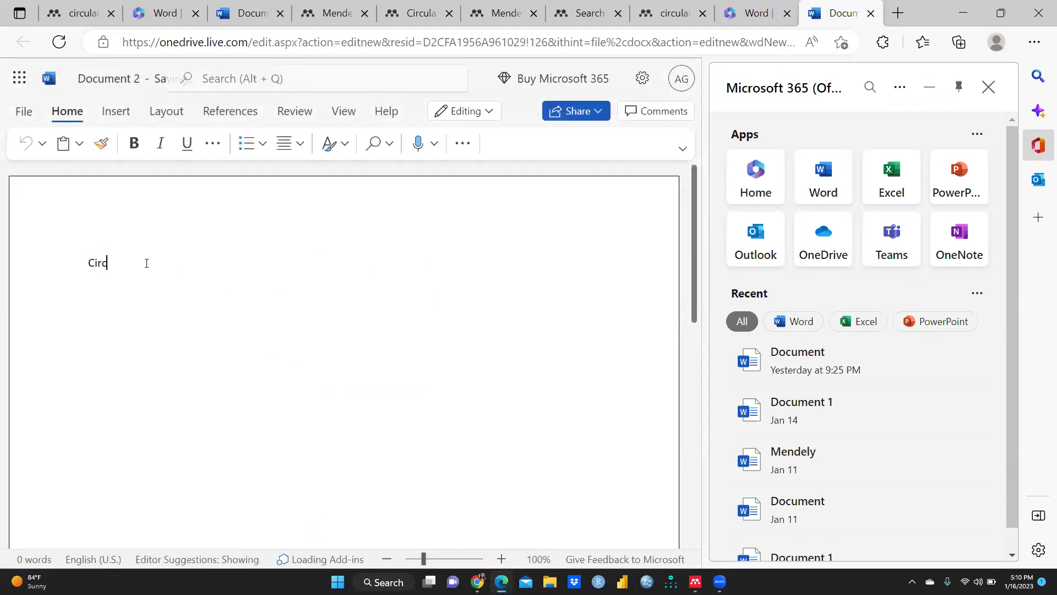
{"action": "type", "text": "u"}
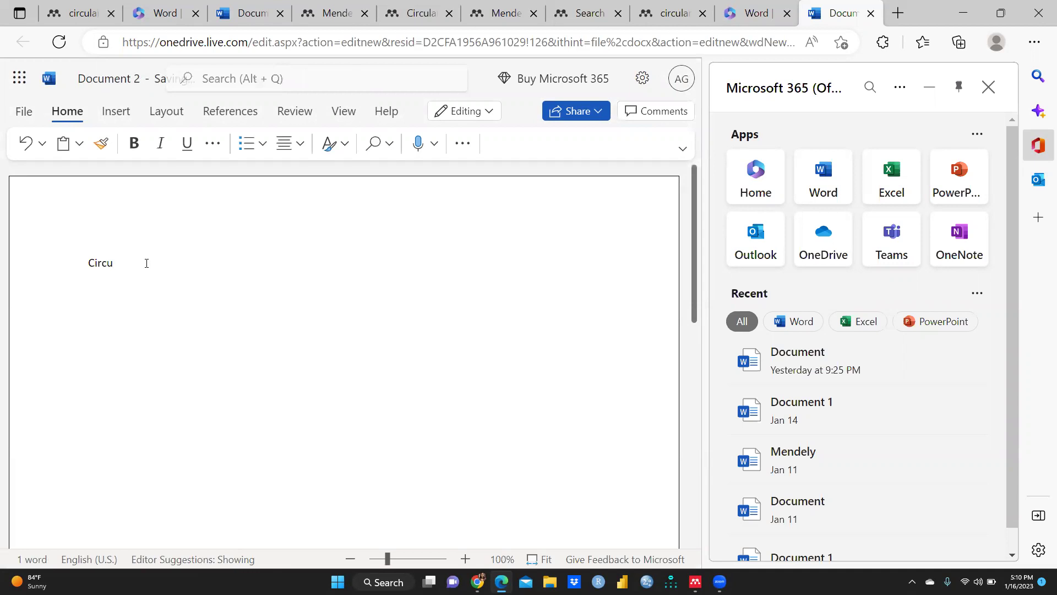
{"action": "type", "text": "lar economy"}
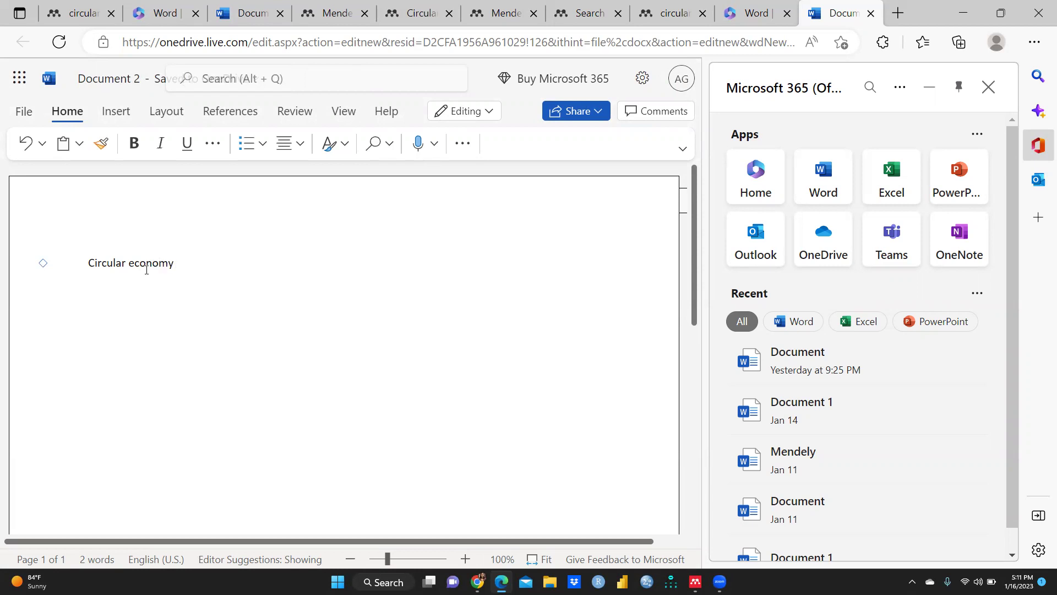
{"action": "left_click", "coordinate": [988, 87]}
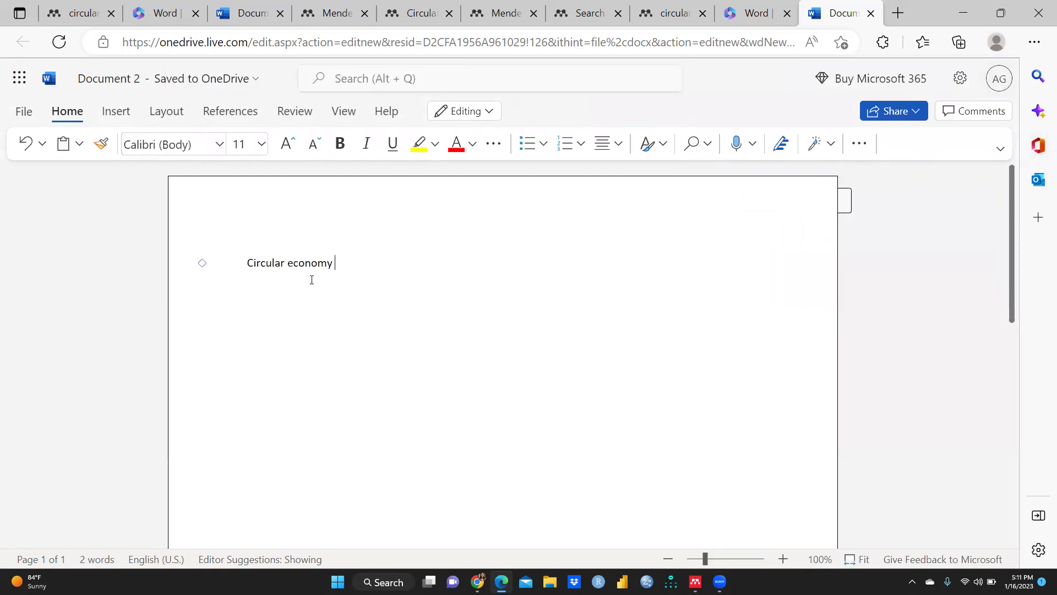
- Using Mendeley Cite, insert a citation of "An ecological critique of accounting: The circular economy and COVID-19" after the text "Circular economy"
{"action": "left_click", "coordinate": [232, 113]}
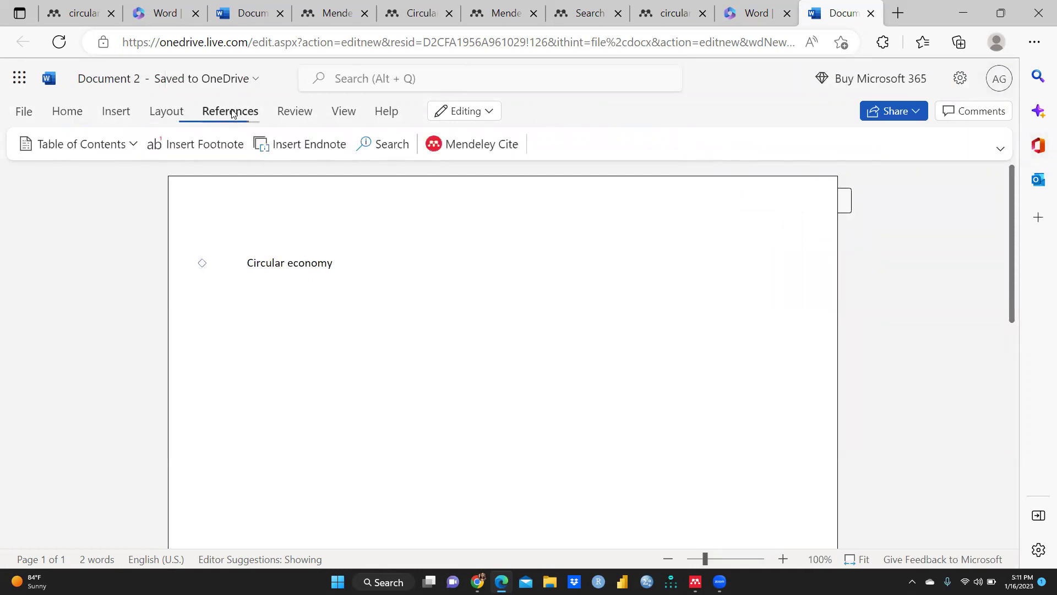
{"action": "left_click", "coordinate": [487, 144]}
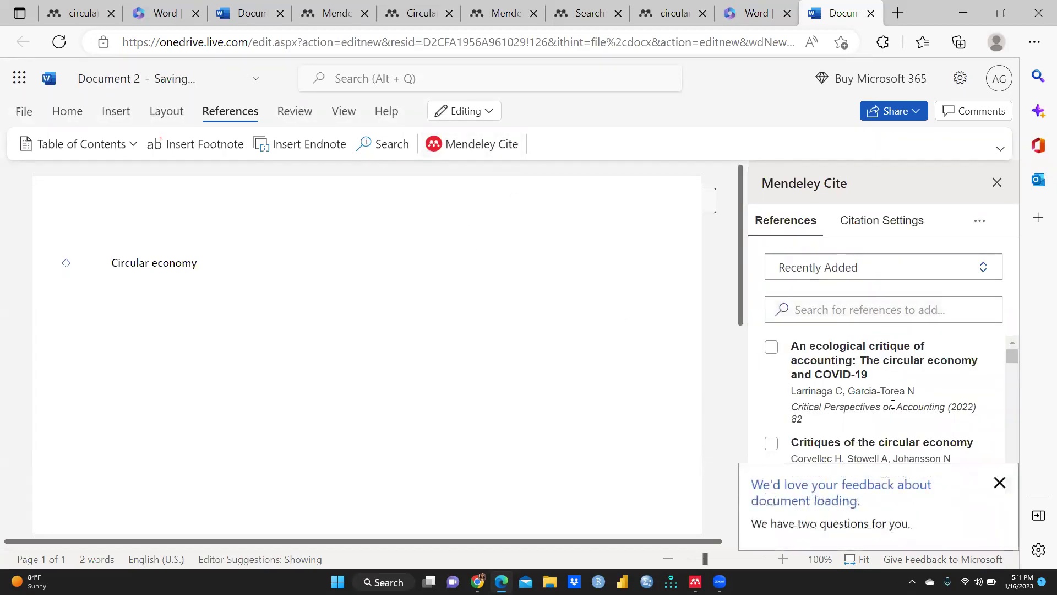
{"action": "left_click", "coordinate": [999, 483]}
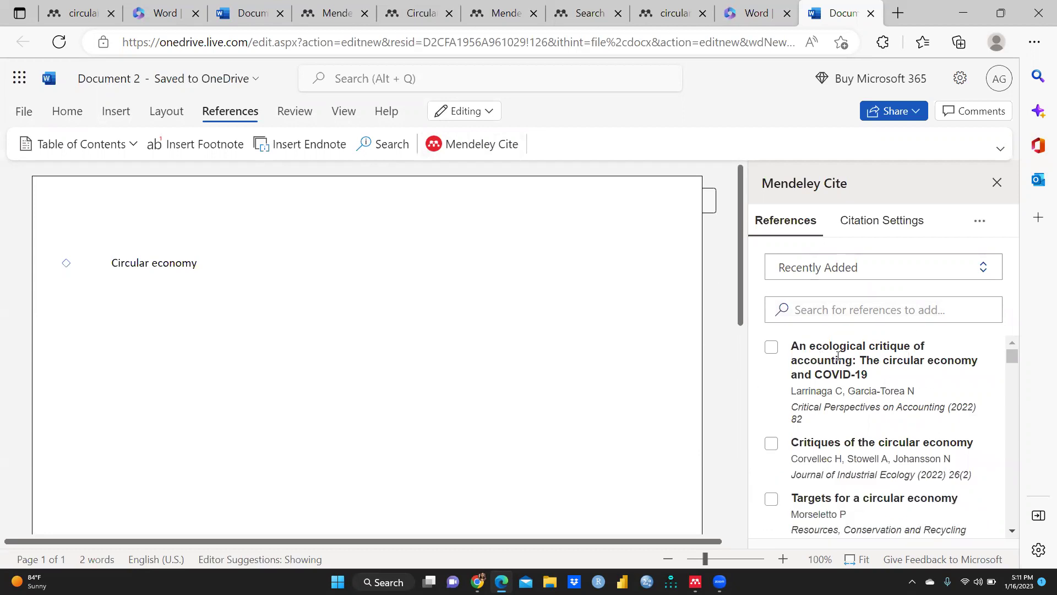
{"action": "left_click", "coordinate": [771, 347]}
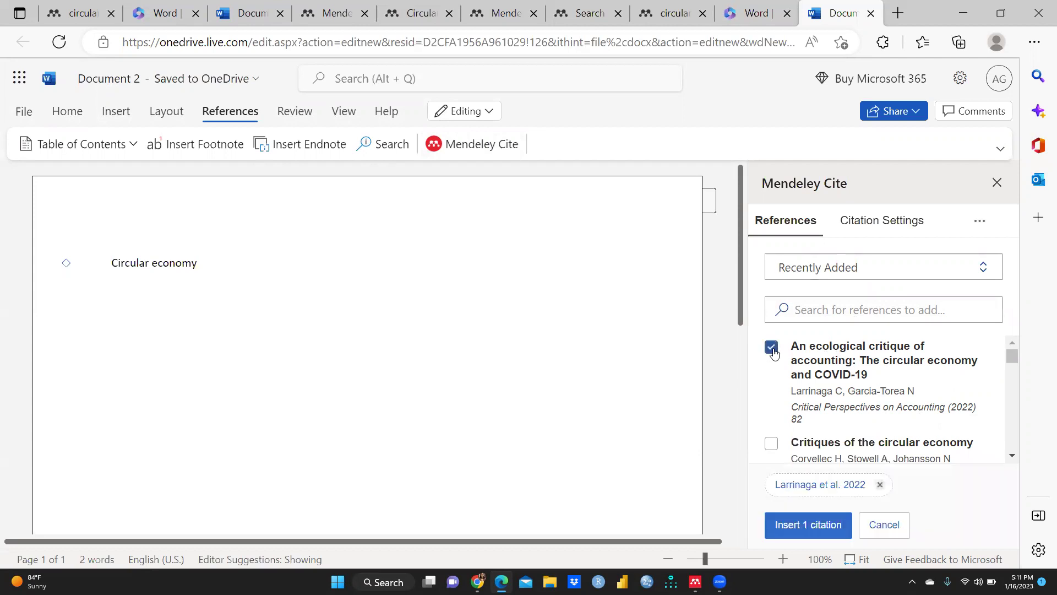
{"action": "left_click", "coordinate": [812, 529]}
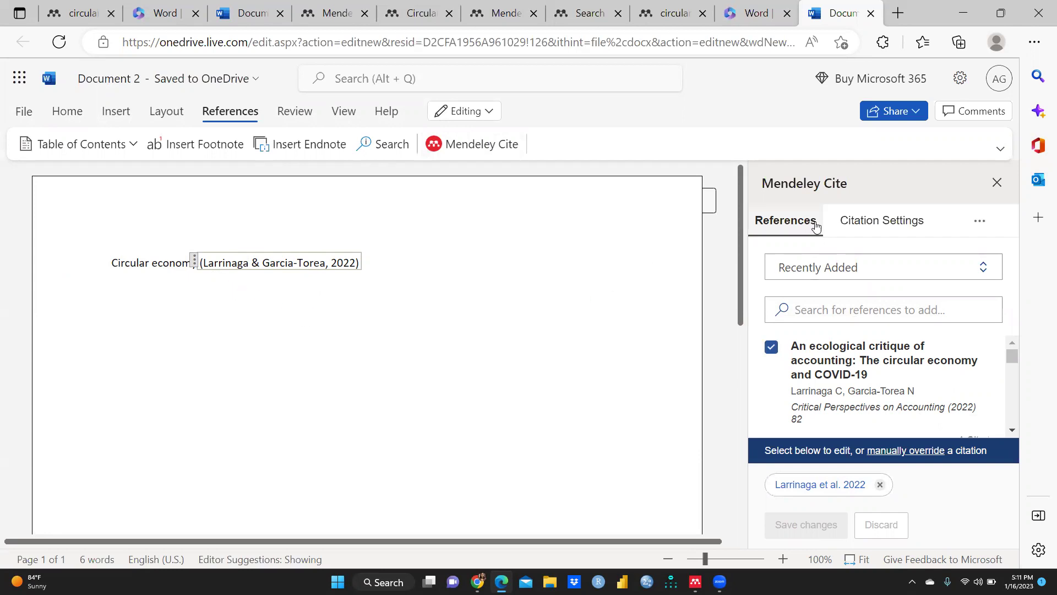
- Change the document's Mendeley citation style to IEEE
{"action": "left_click", "coordinate": [904, 225]}
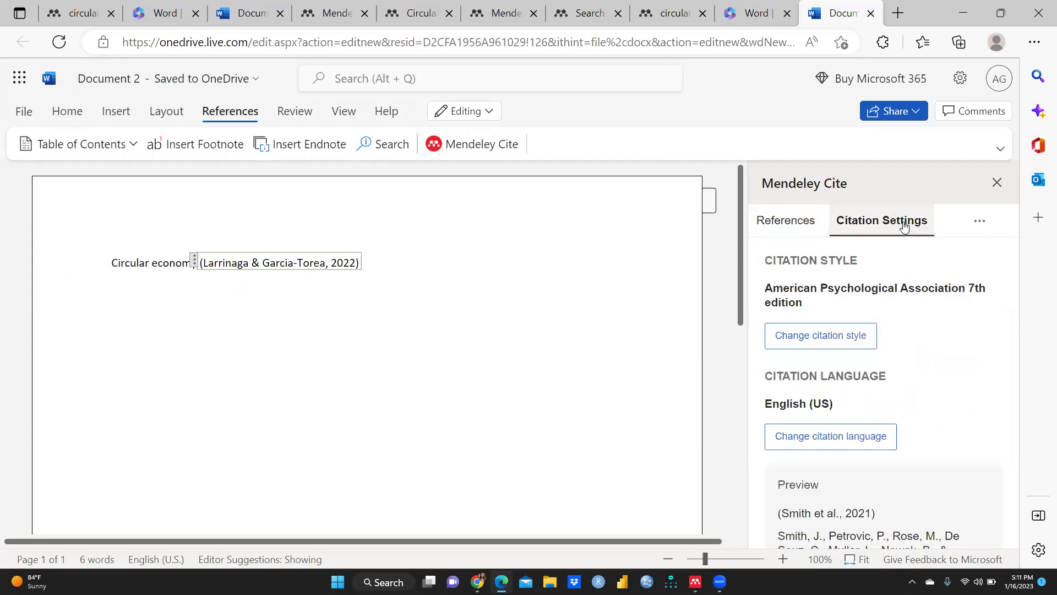
{"action": "left_click", "coordinate": [823, 340]}
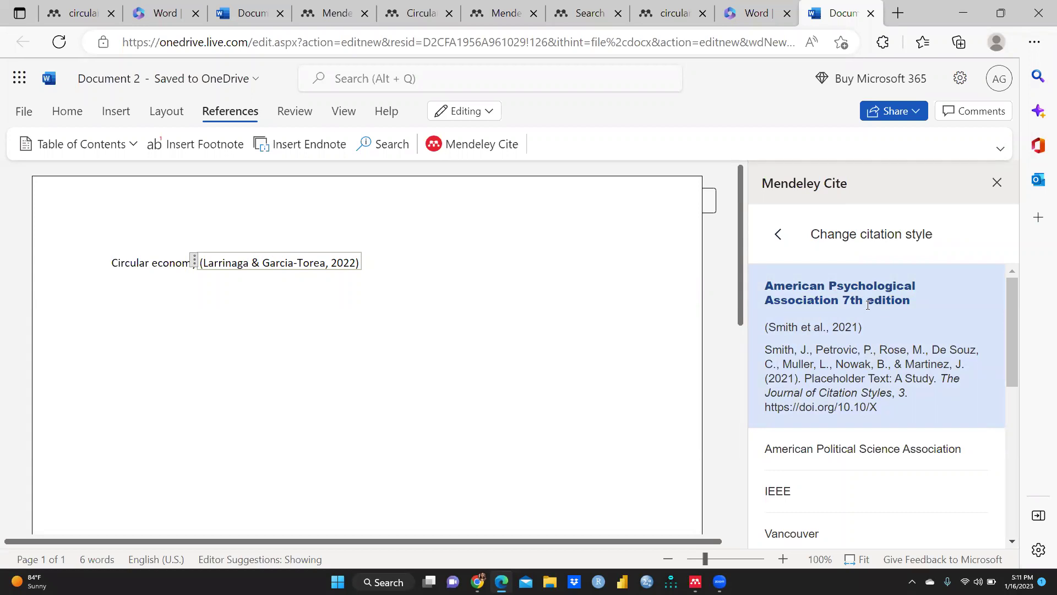
{"action": "left_click", "coordinate": [778, 497]}
{"action": "left_click", "coordinate": [821, 522]}
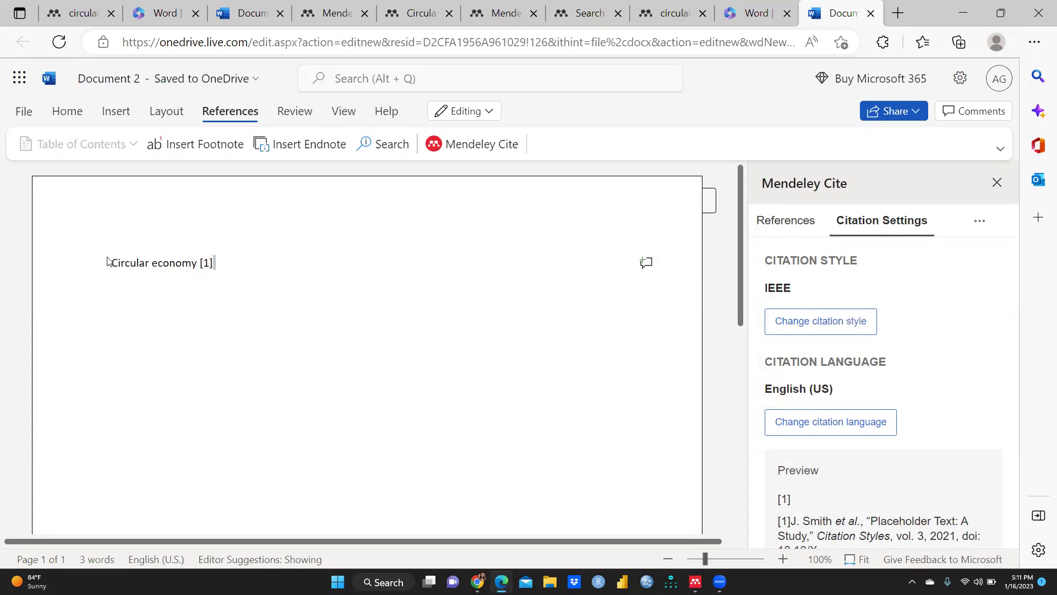
- Enlarge the font of the "Circular economy" line with its citation and make the line bold
{"action": "left_click_drag", "start_coordinate": [110, 263], "coordinate": [227, 262]}
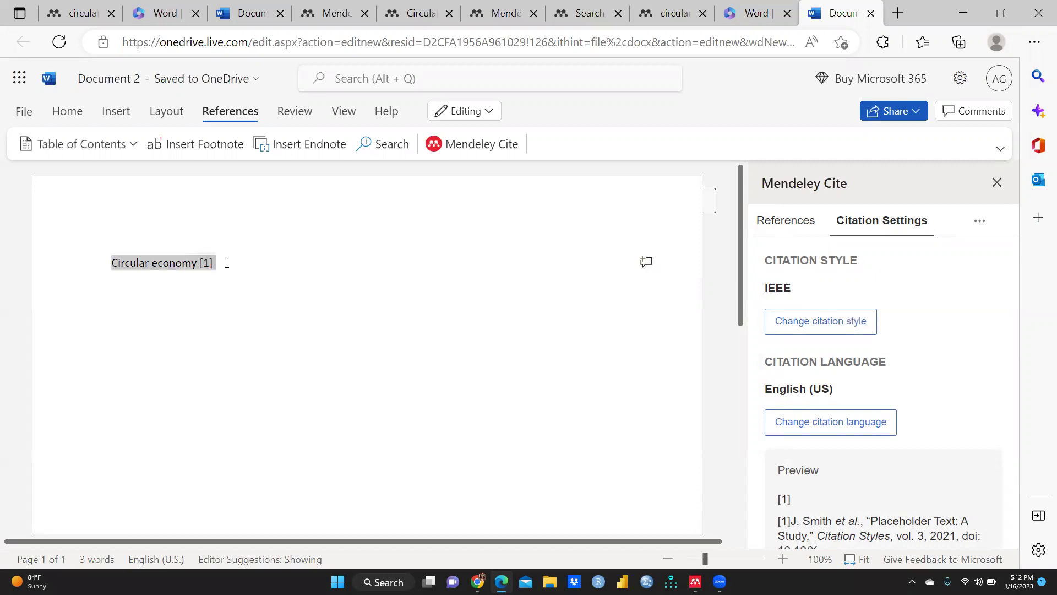
{"action": "left_click", "coordinate": [71, 112]}
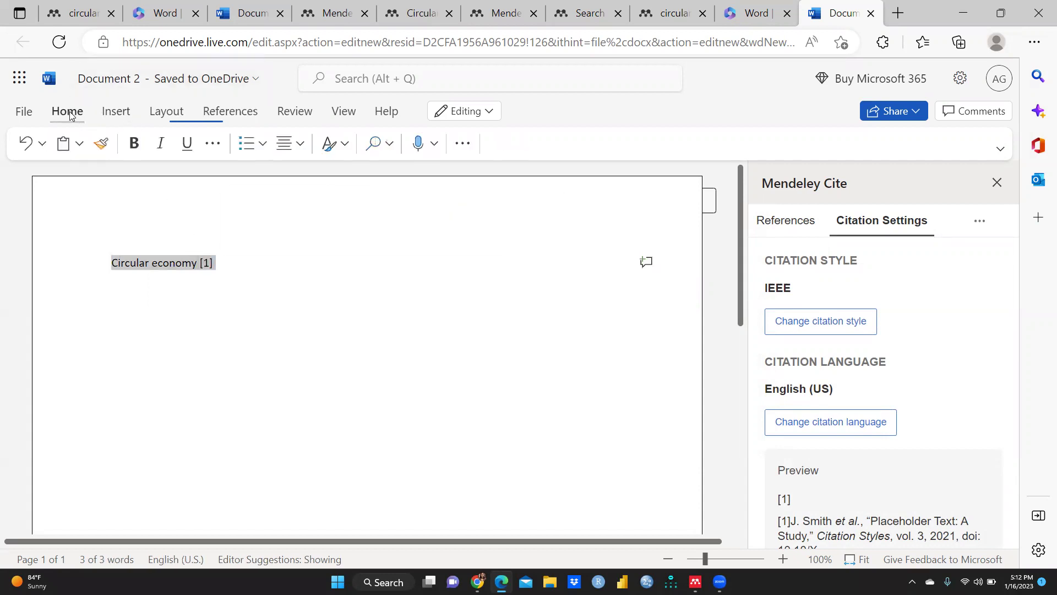
{"action": "left_click", "coordinate": [220, 145]}
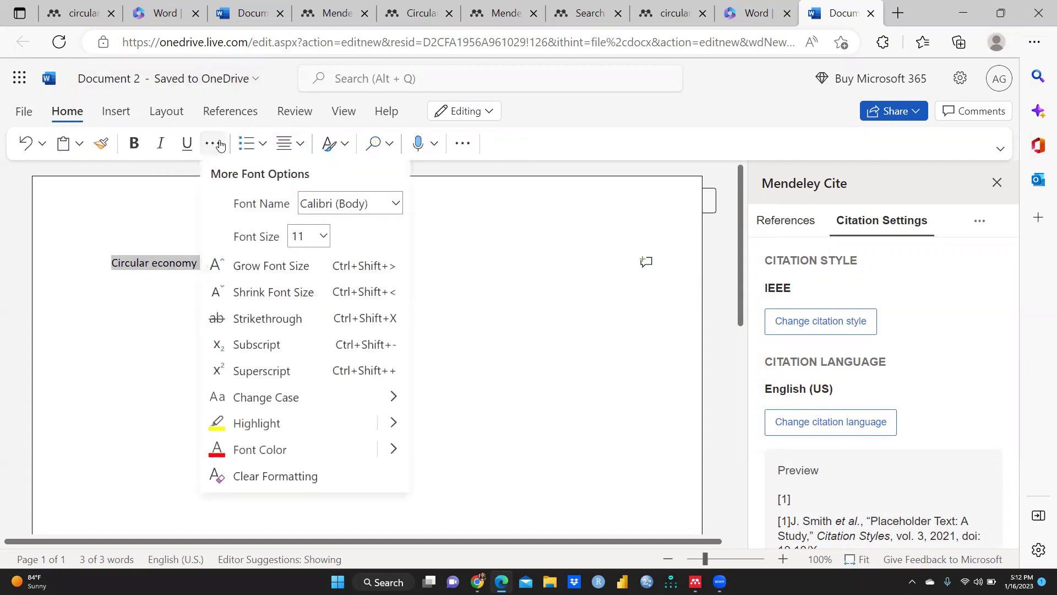
{"action": "left_click", "coordinate": [323, 237]}
{"action": "left_click", "coordinate": [308, 420]}
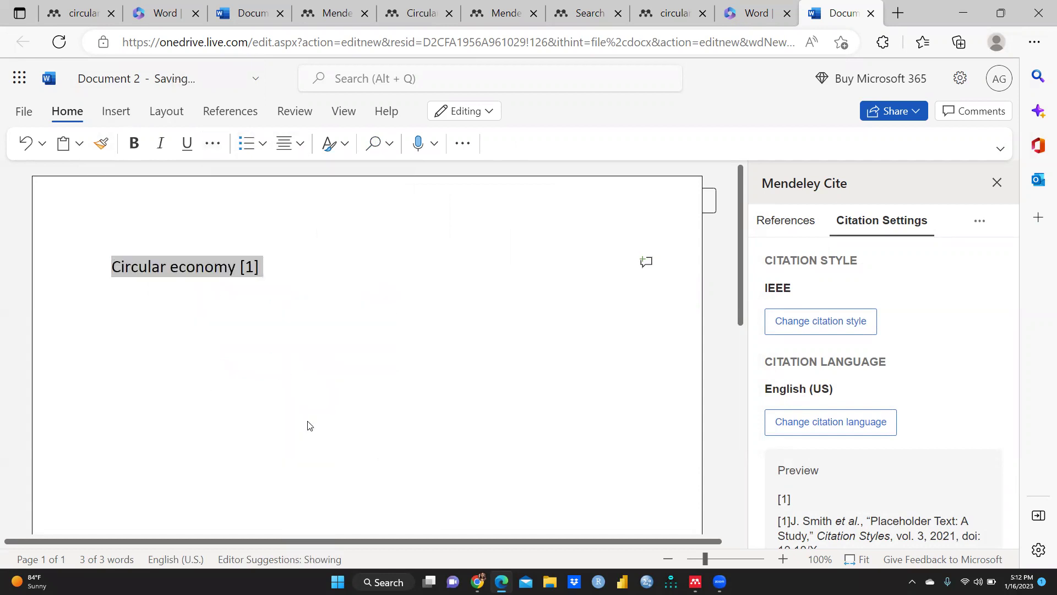
{"action": "left_click", "coordinate": [460, 359]}
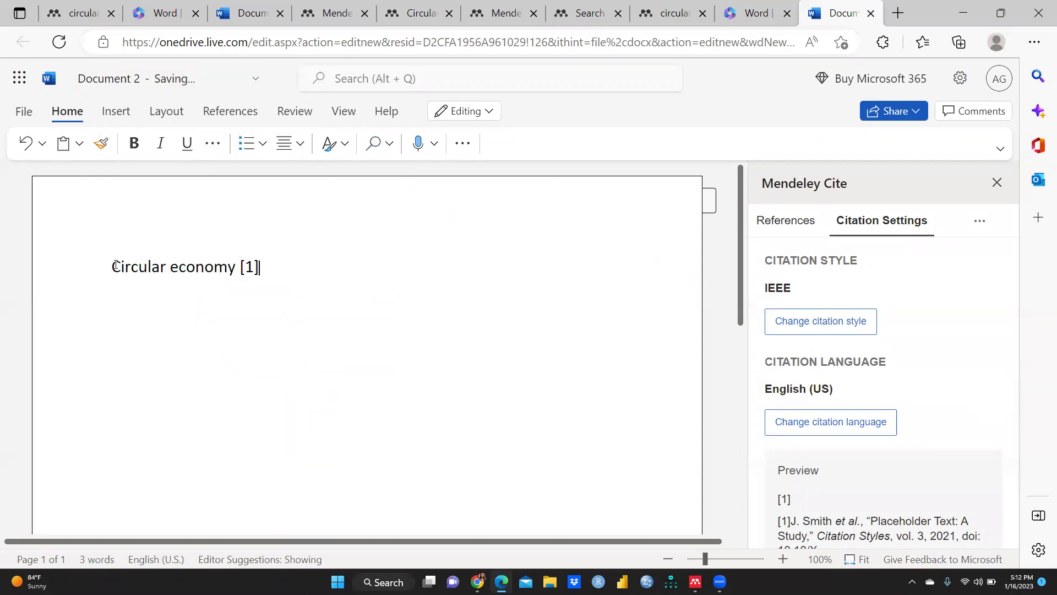
{"action": "triple_click", "coordinate": [154, 266]}
{"action": "key", "text": "ctrl+b"}
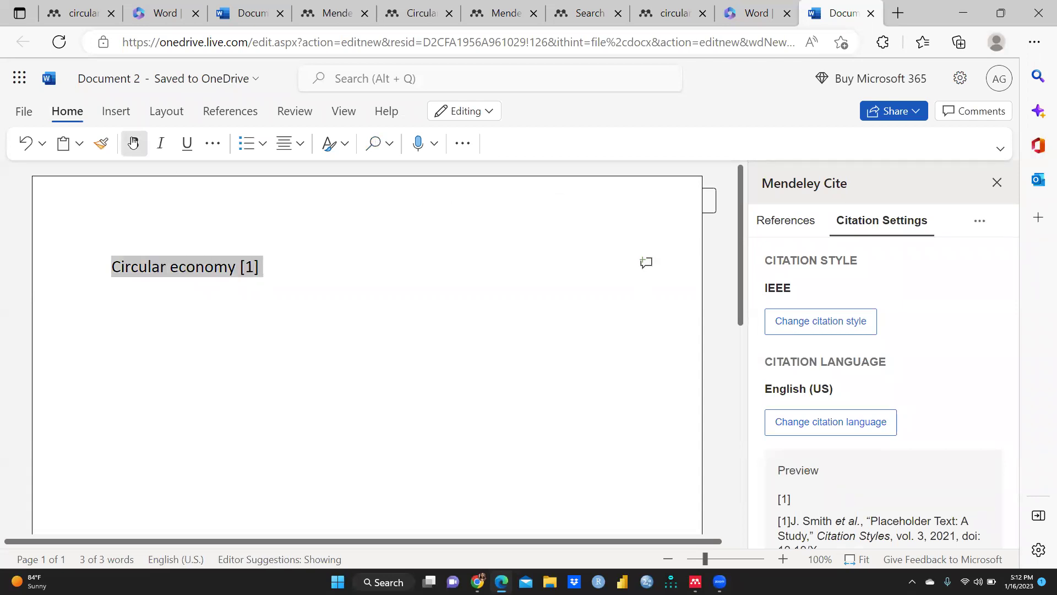
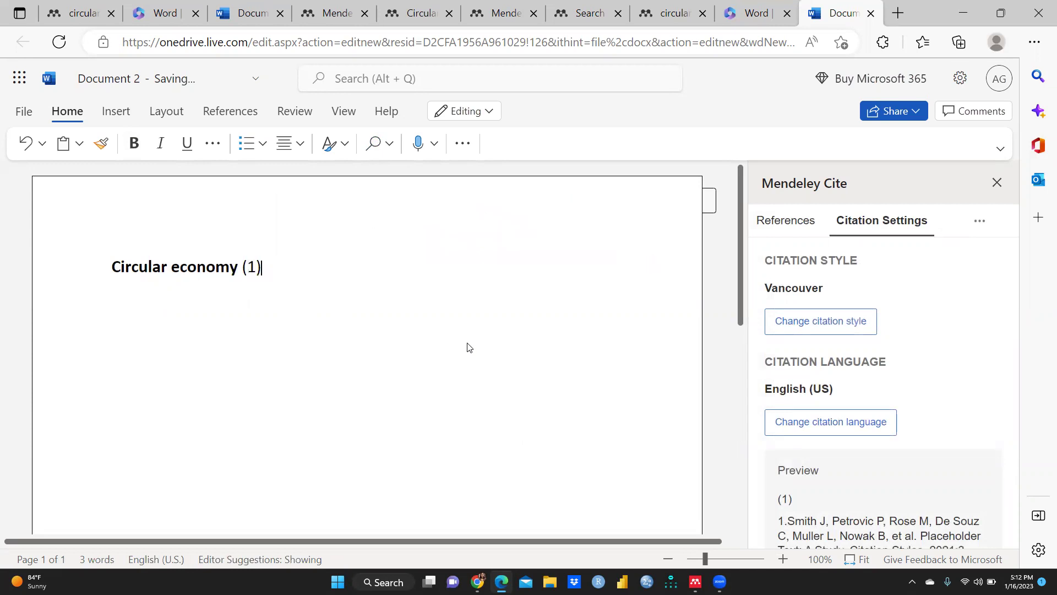
- Select the reference "An ecological critique of accounting: The circular economy and COVID-19" again and review the Vancouver entry among the citation styles
{"action": "left_click", "coordinate": [785, 223]}
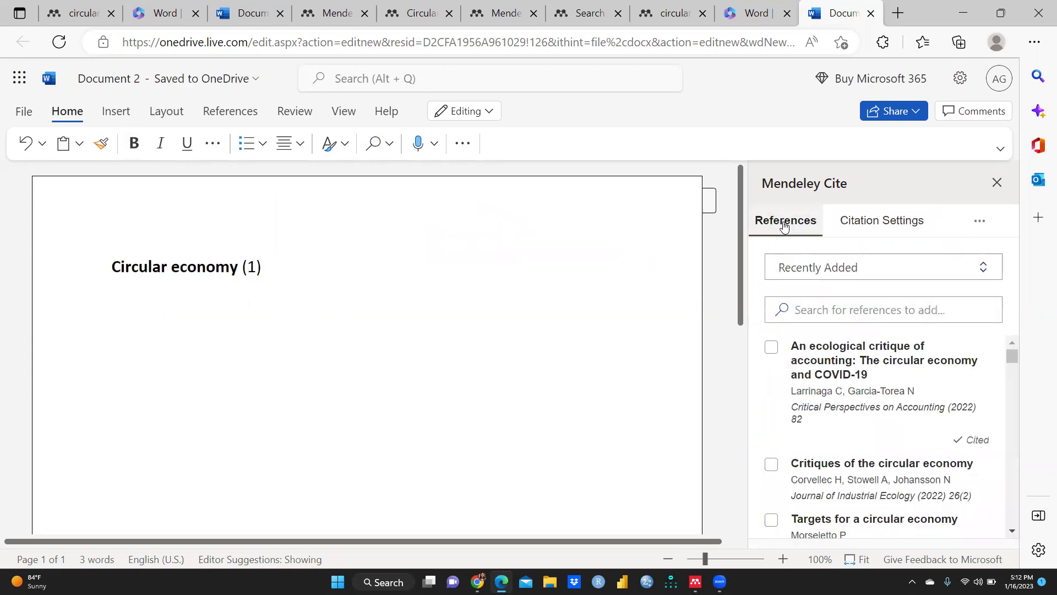
{"action": "left_click", "coordinate": [771, 349]}
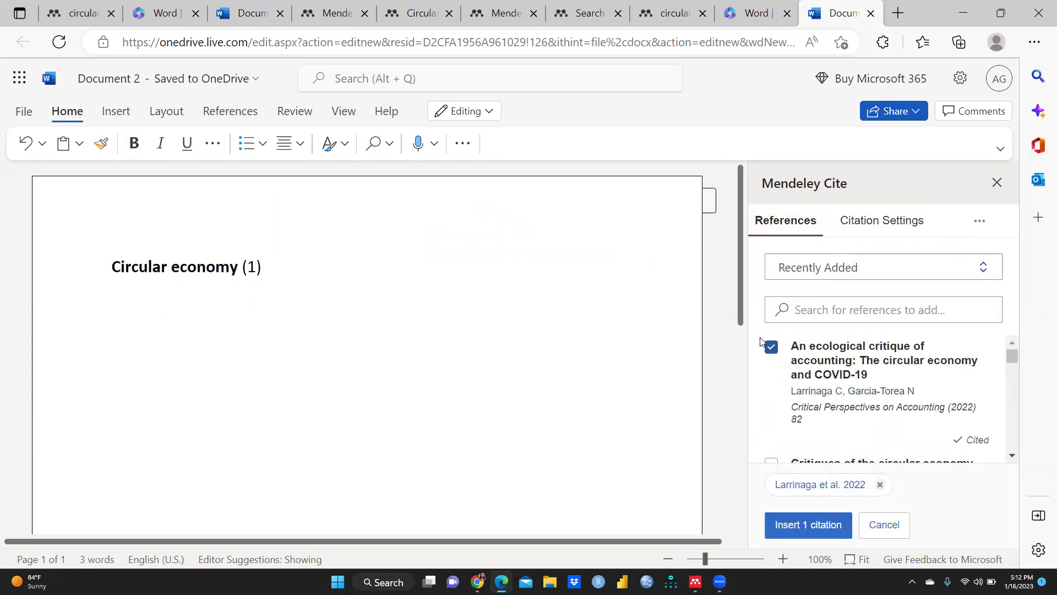
{"action": "left_click", "coordinate": [891, 222]}
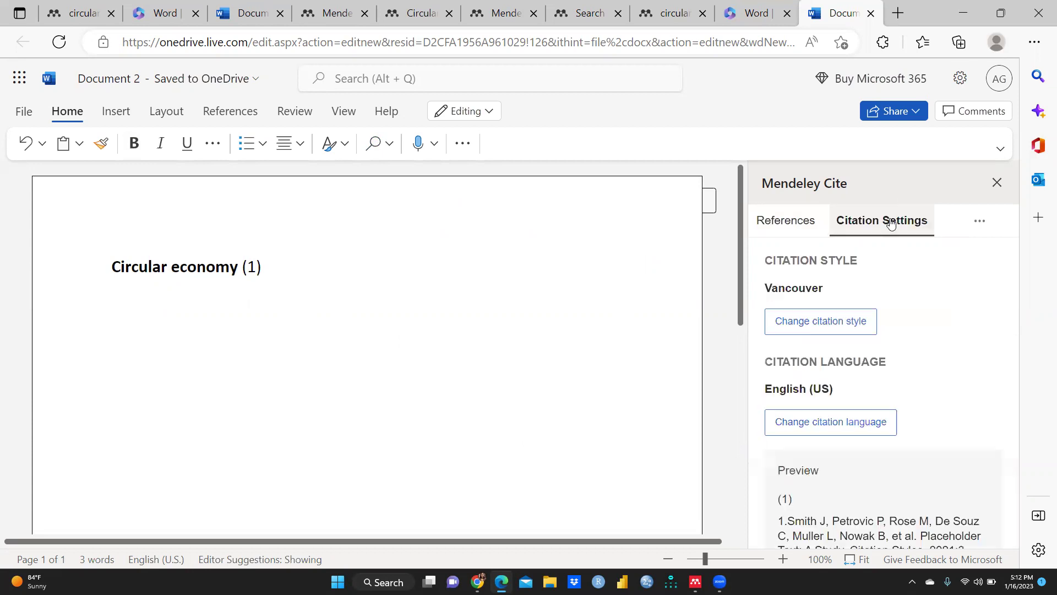
{"action": "left_click", "coordinate": [802, 323]}
{"action": "left_click", "coordinate": [803, 429]}
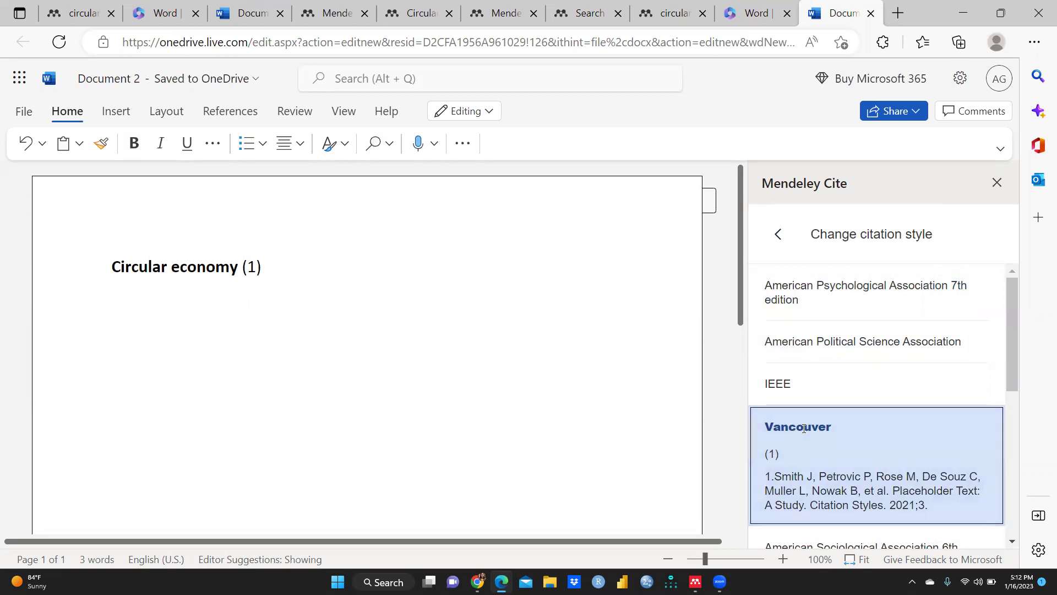
{"action": "left_click", "coordinate": [255, 266]}
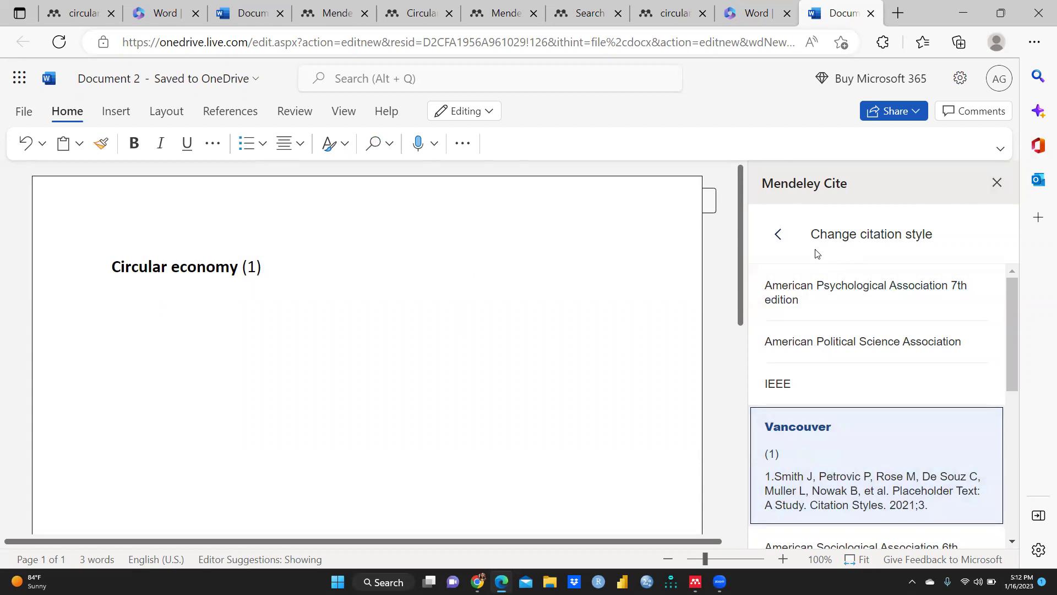
{"action": "left_click", "coordinate": [778, 234]}
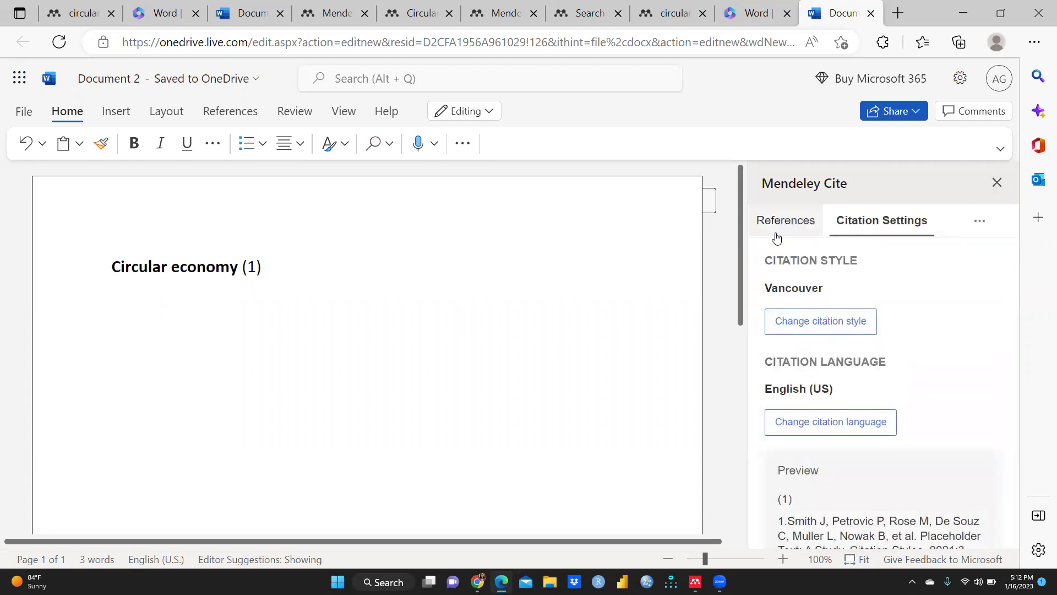
- Add "Critiques of the circular economy" to the selected references and insert both as one citation after the existing one
{"action": "left_click", "coordinate": [781, 223]}
{"action": "scroll", "coordinate": [771, 435], "scroll_direction": "down", "scroll_amount": 1}
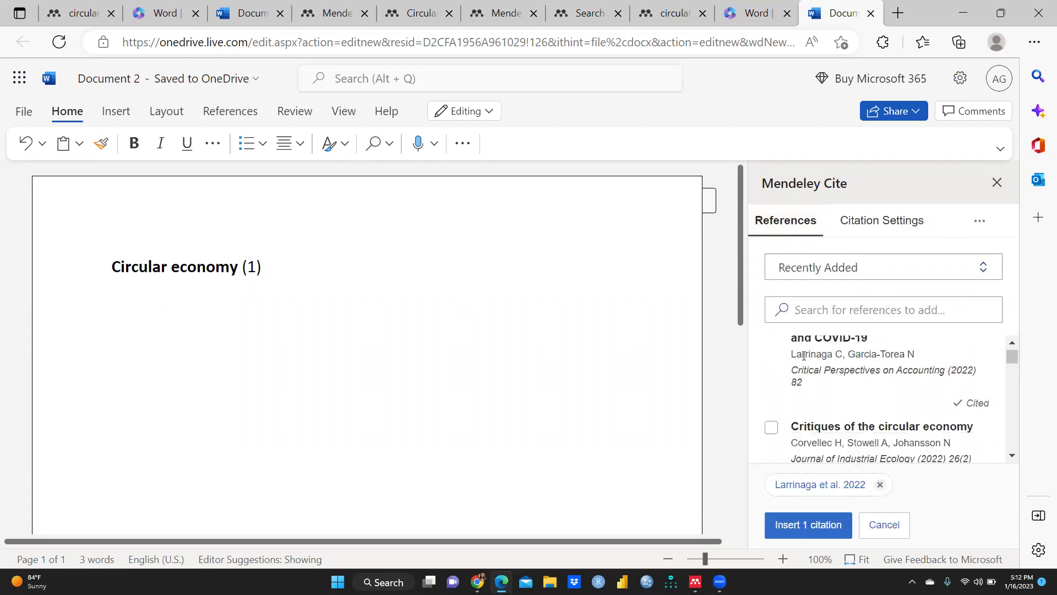
{"action": "left_click", "coordinate": [772, 427]}
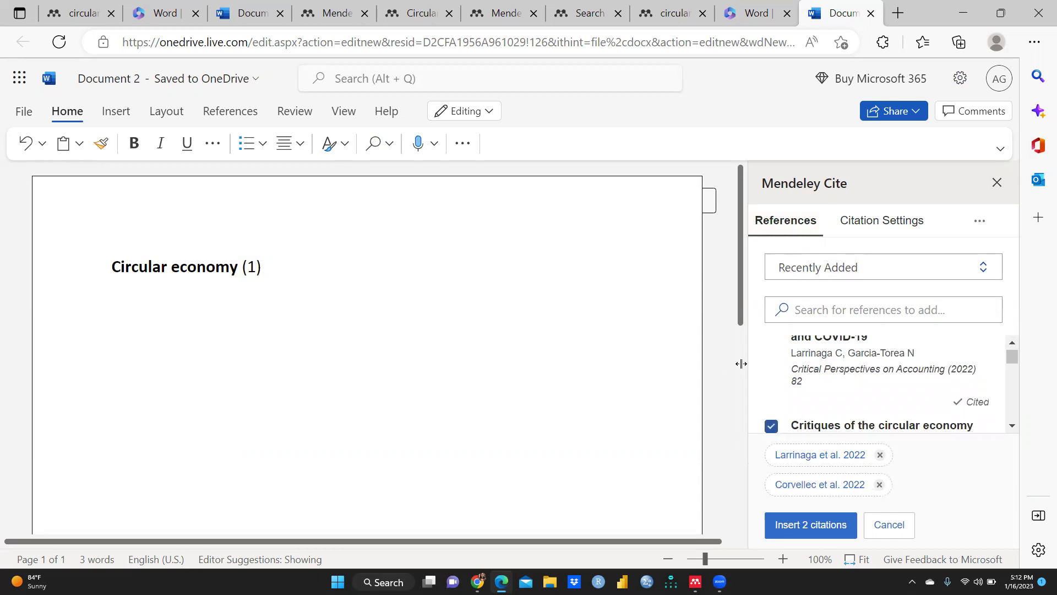
{"action": "left_click", "coordinate": [885, 223]}
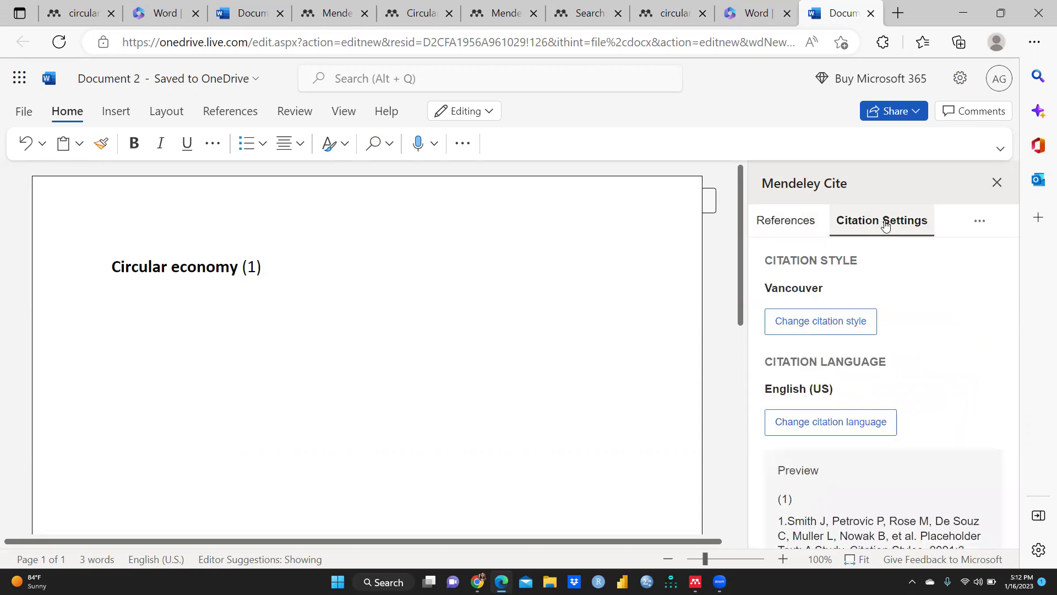
{"action": "left_click", "coordinate": [788, 223]}
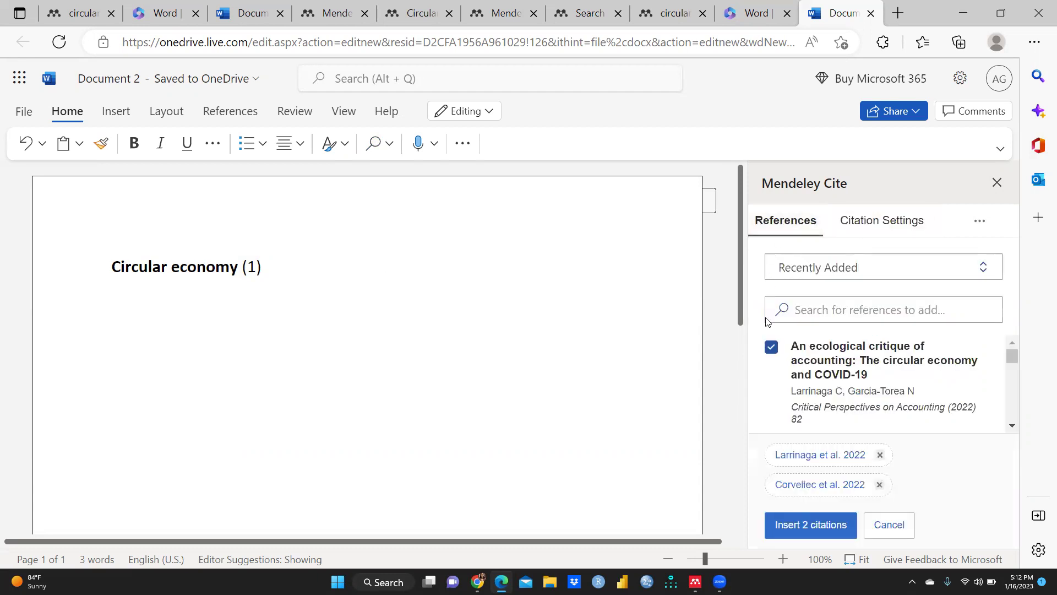
{"action": "left_click", "coordinate": [812, 530]}
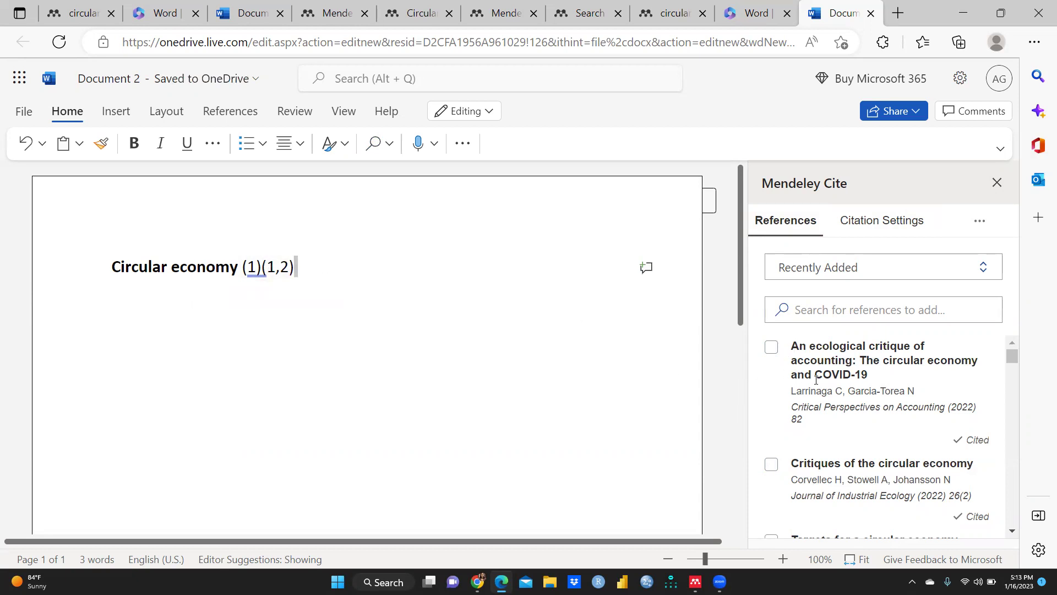
- Select the references "Targets for a circular economy" and "Critiques of the circular economy" for citing
{"action": "scroll", "coordinate": [816, 378], "scroll_direction": "down", "scroll_amount": 1}
{"action": "left_click", "coordinate": [772, 481]}
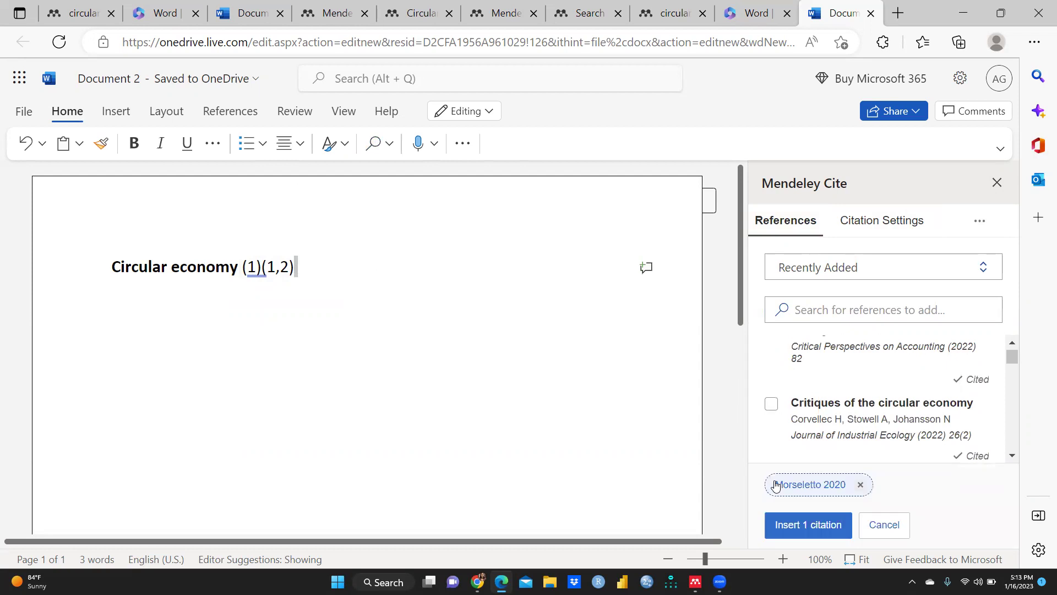
{"action": "left_click", "coordinate": [771, 405]}
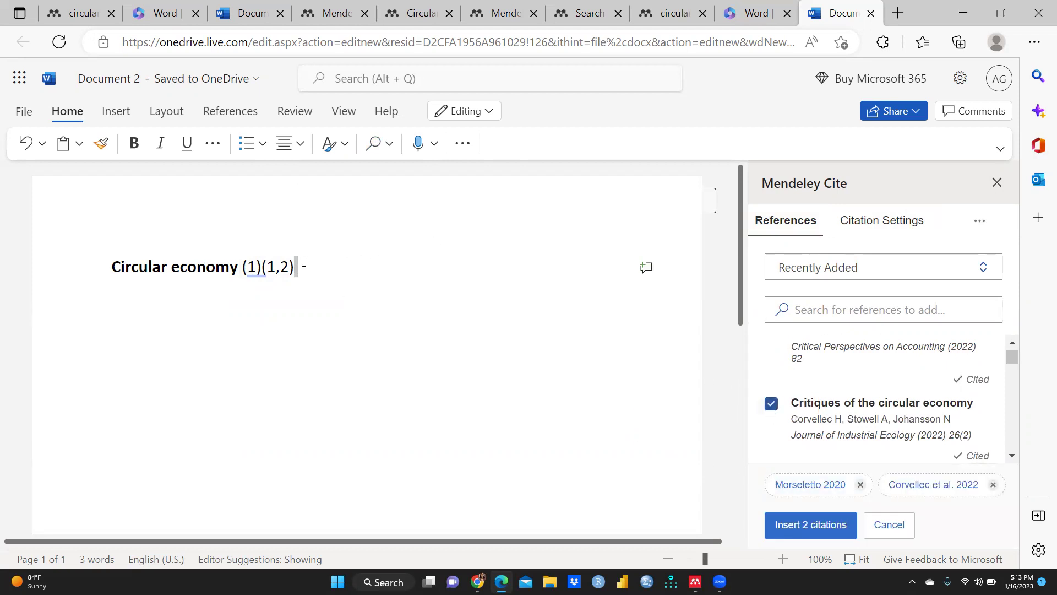
- Change the document's citation style to American Psychological Association 7th edition
{"action": "left_click", "coordinate": [872, 223]}
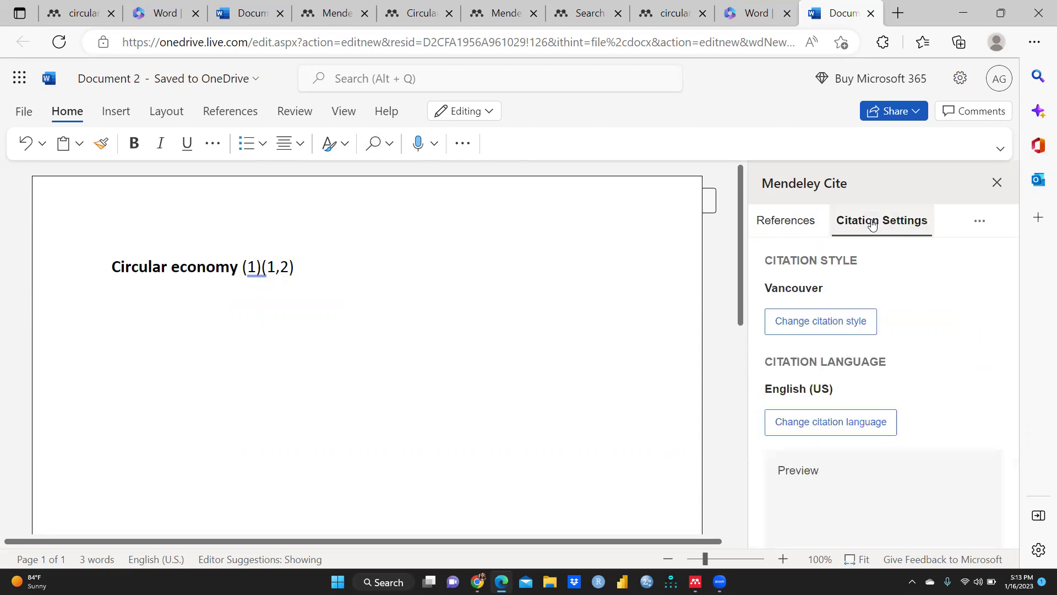
{"action": "left_click", "coordinate": [826, 322]}
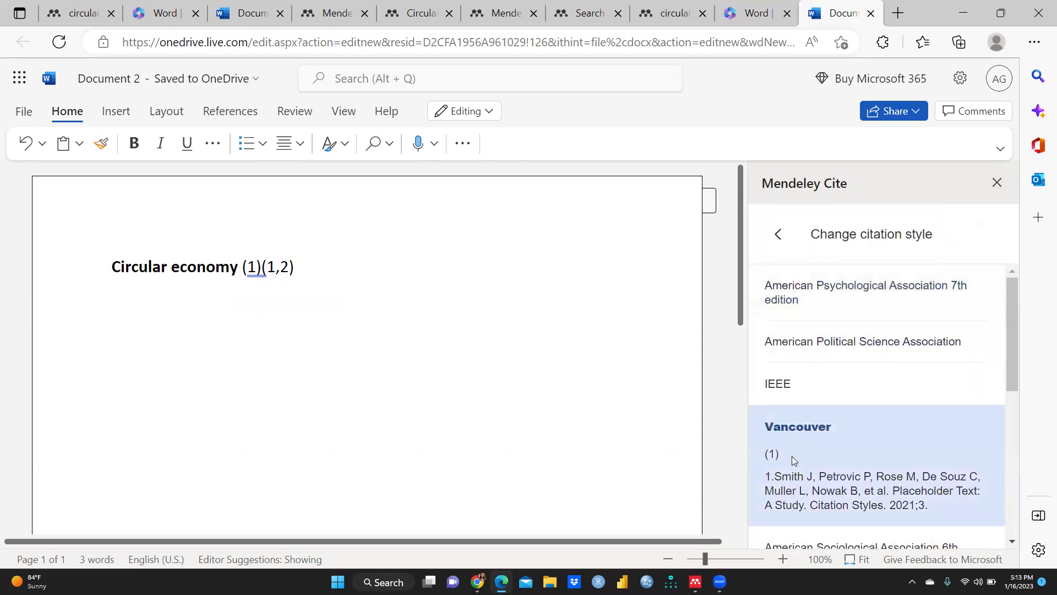
{"action": "left_click", "coordinate": [787, 299]}
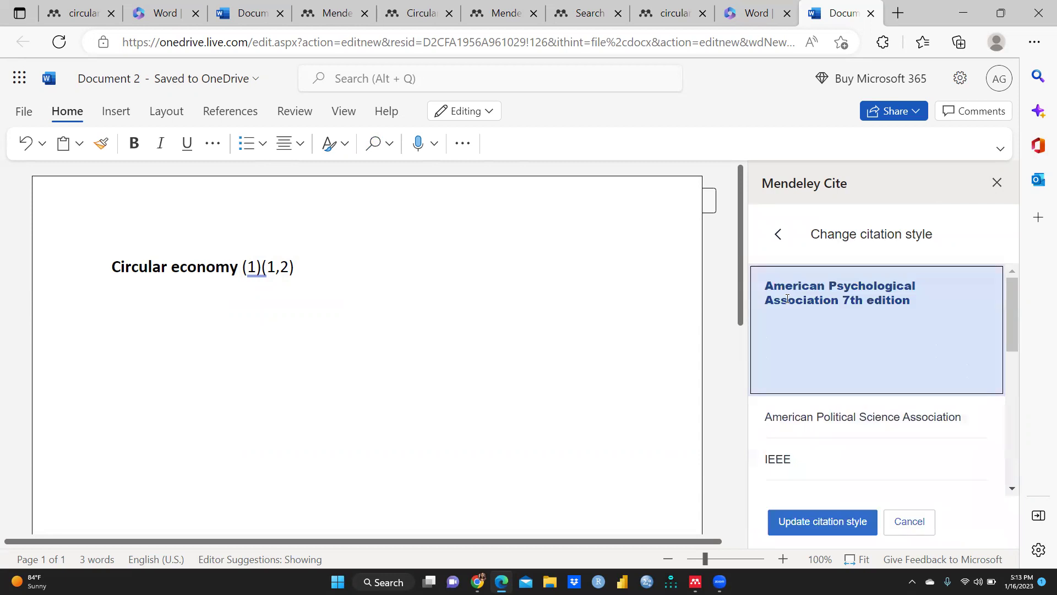
{"action": "left_click", "coordinate": [820, 523]}
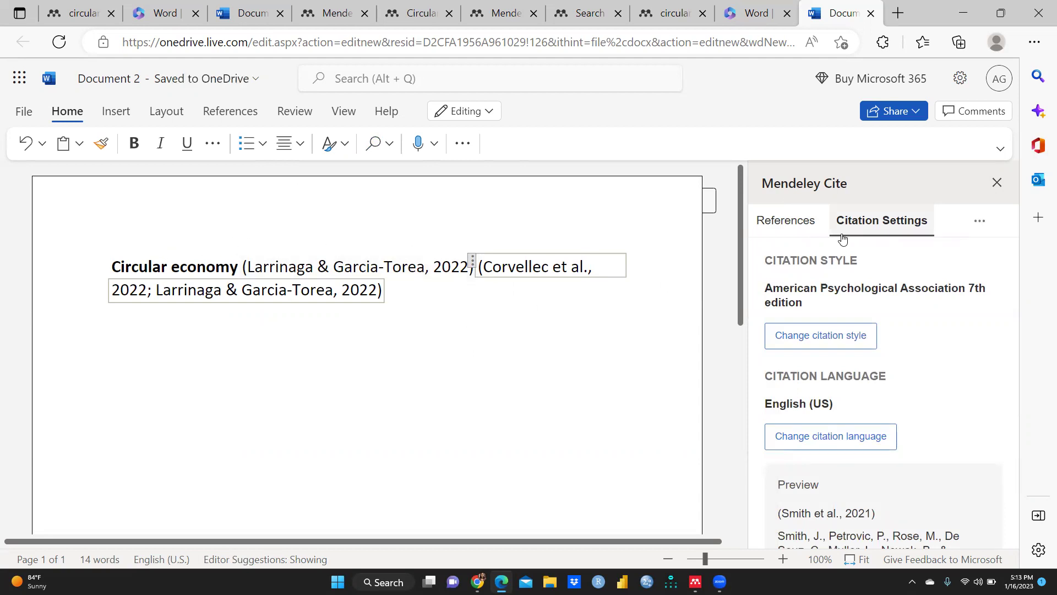
- Try to insert a bibliography while the second citation is still selected
{"action": "left_click", "coordinate": [979, 221]}
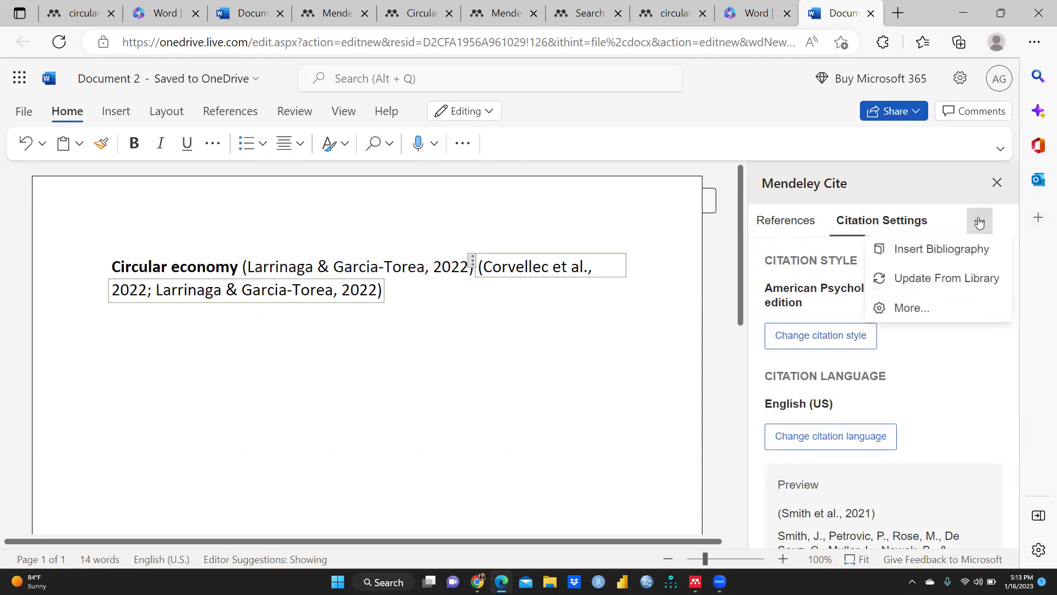
{"action": "left_click", "coordinate": [937, 249]}
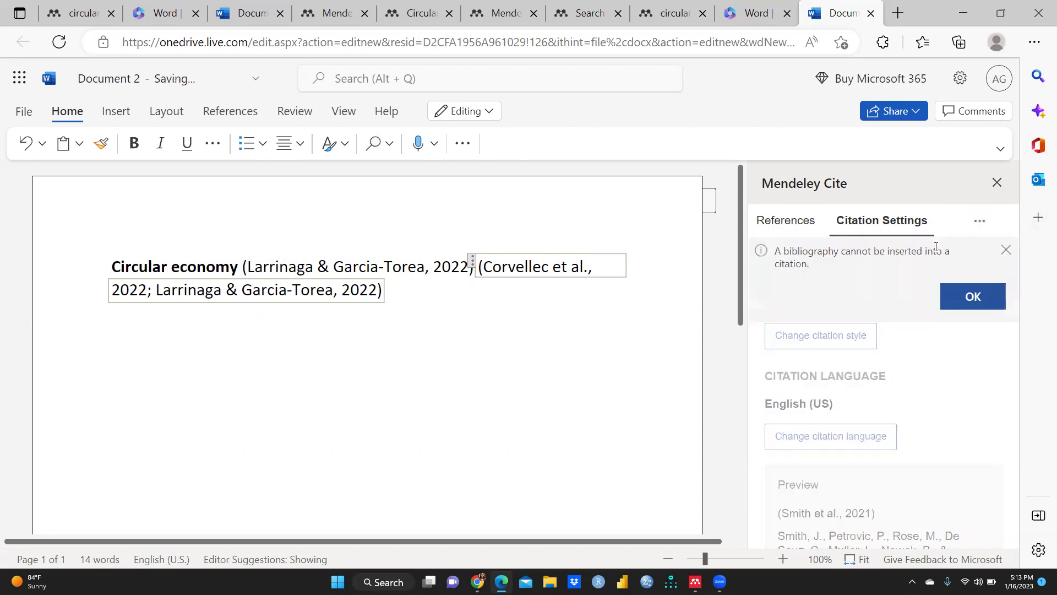
{"action": "left_click", "coordinate": [969, 297]}
{"action": "scroll", "coordinate": [385, 348], "scroll_direction": "down", "scroll_amount": 5}
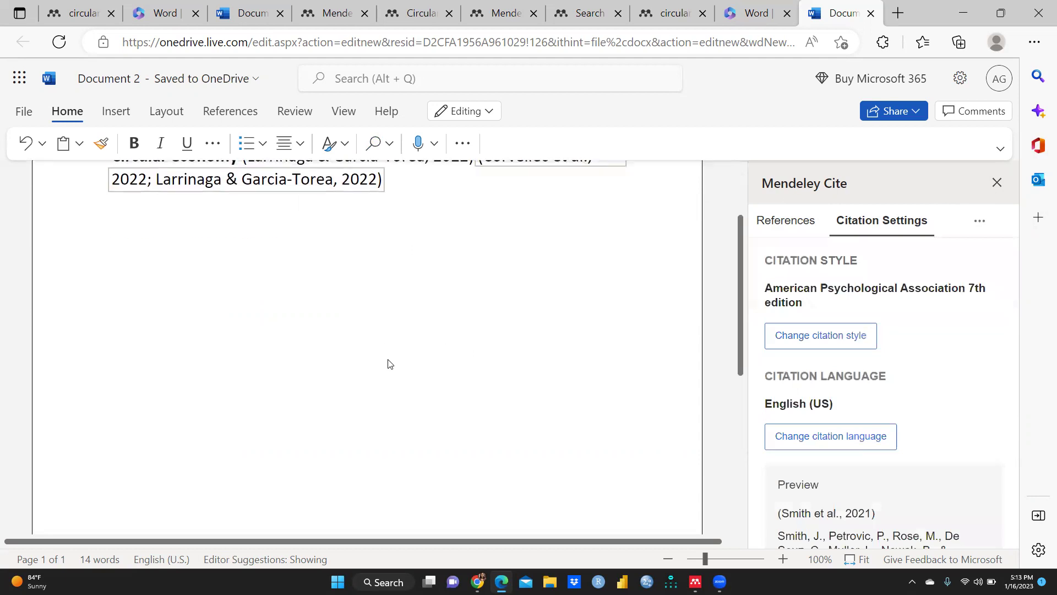
{"action": "scroll", "coordinate": [383, 374], "scroll_direction": "up", "scroll_amount": 5}
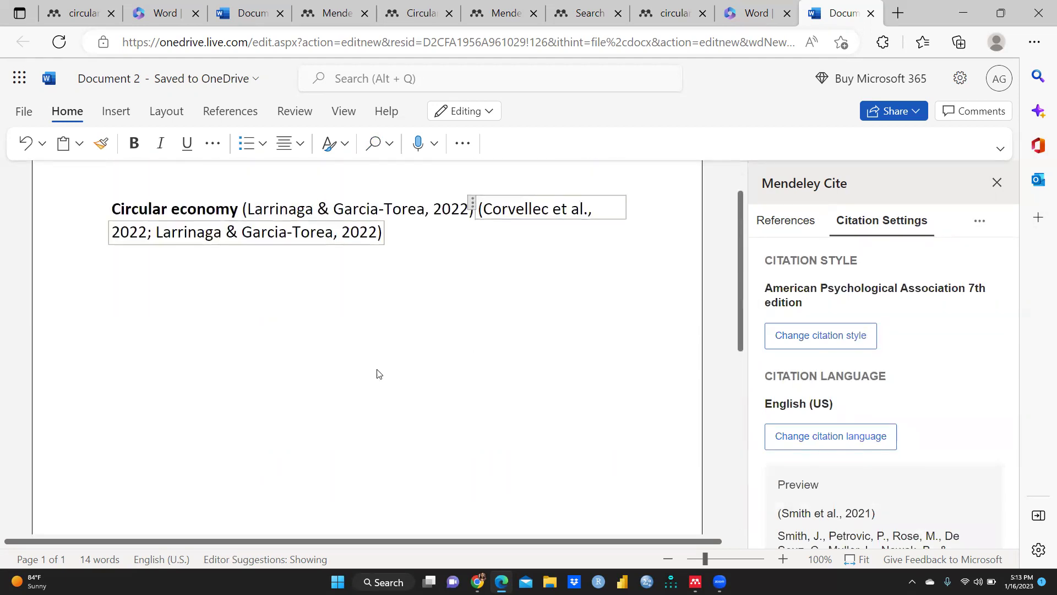
- Replace both references in the second citation with "Targets for a circular economy" and save the changes
{"action": "left_click", "coordinate": [786, 220]}
{"action": "scroll", "coordinate": [568, 349], "scroll_direction": "down", "scroll_amount": 1}
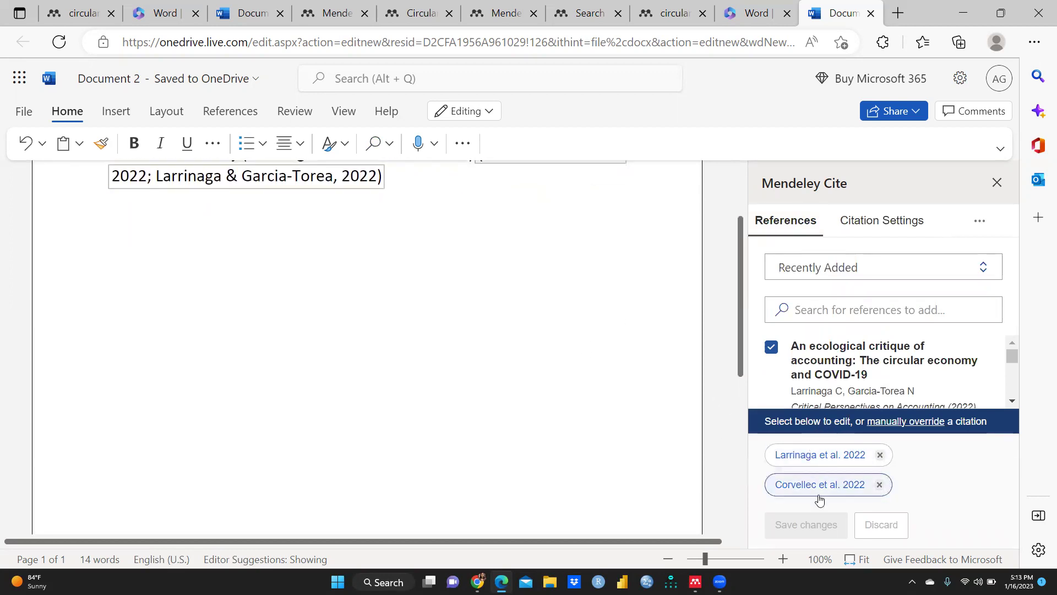
{"action": "left_click", "coordinate": [880, 456]}
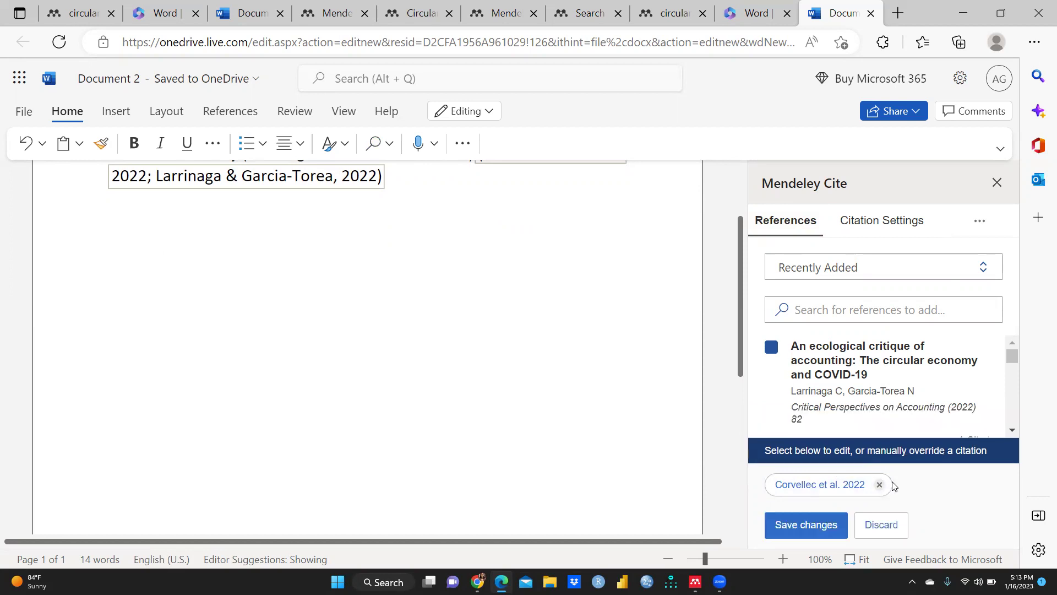
{"action": "left_click", "coordinate": [879, 485]}
{"action": "scroll", "coordinate": [795, 424], "scroll_direction": "down", "scroll_amount": 3}
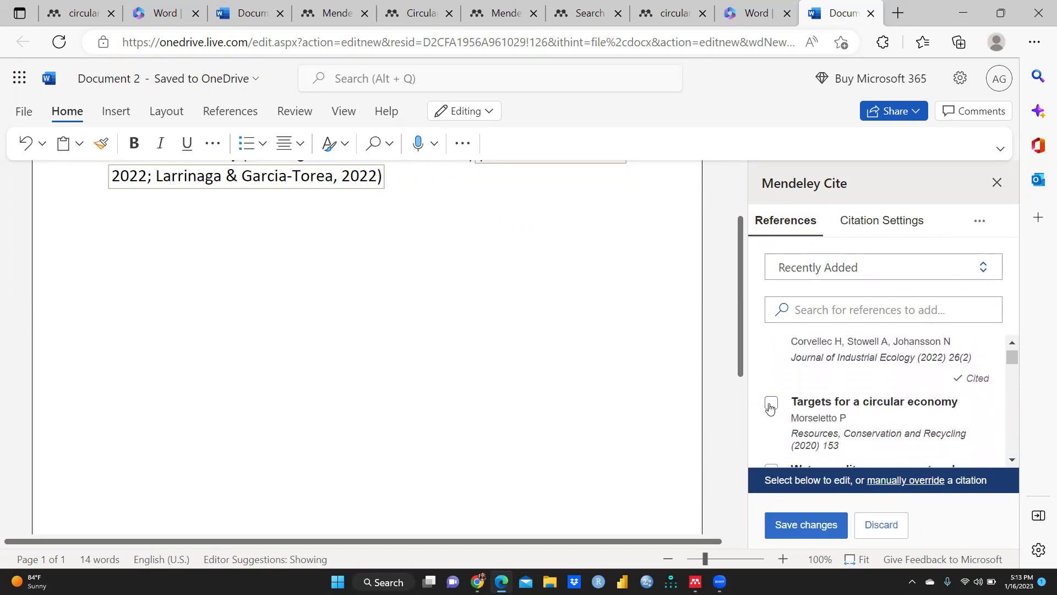
{"action": "left_click", "coordinate": [771, 402]}
{"action": "left_click", "coordinate": [802, 528]}
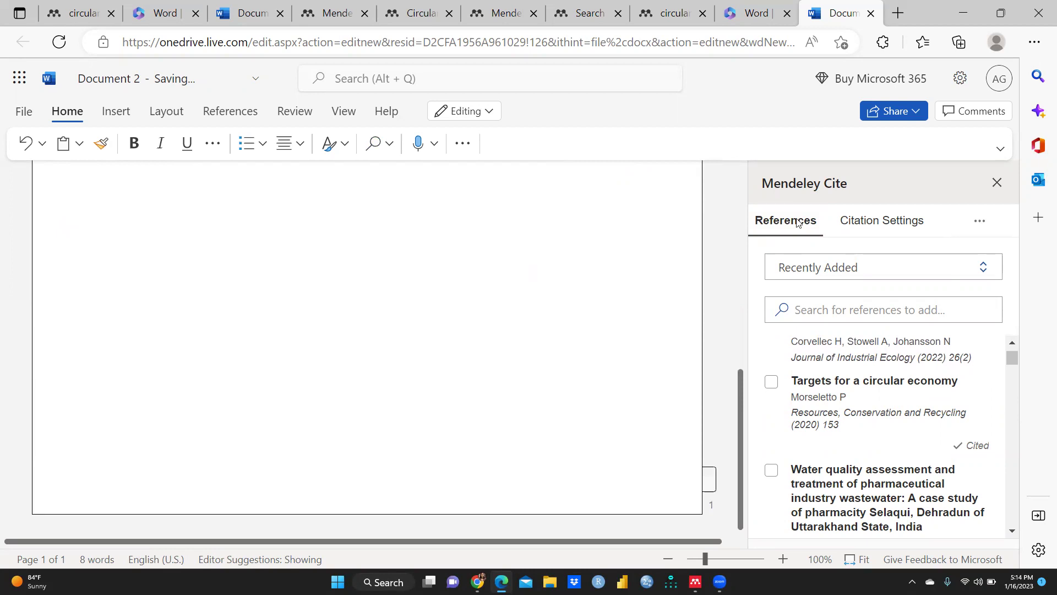
- Insert the bibliography on a new line below the "Circular economy" line
{"action": "left_click", "coordinate": [986, 226]}
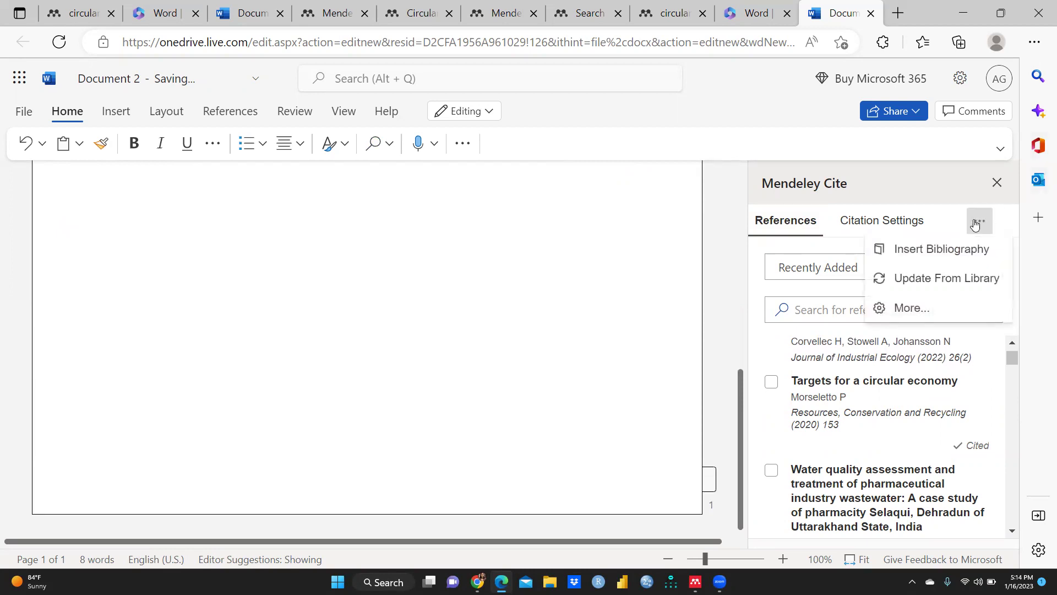
{"action": "left_click", "coordinate": [923, 254]}
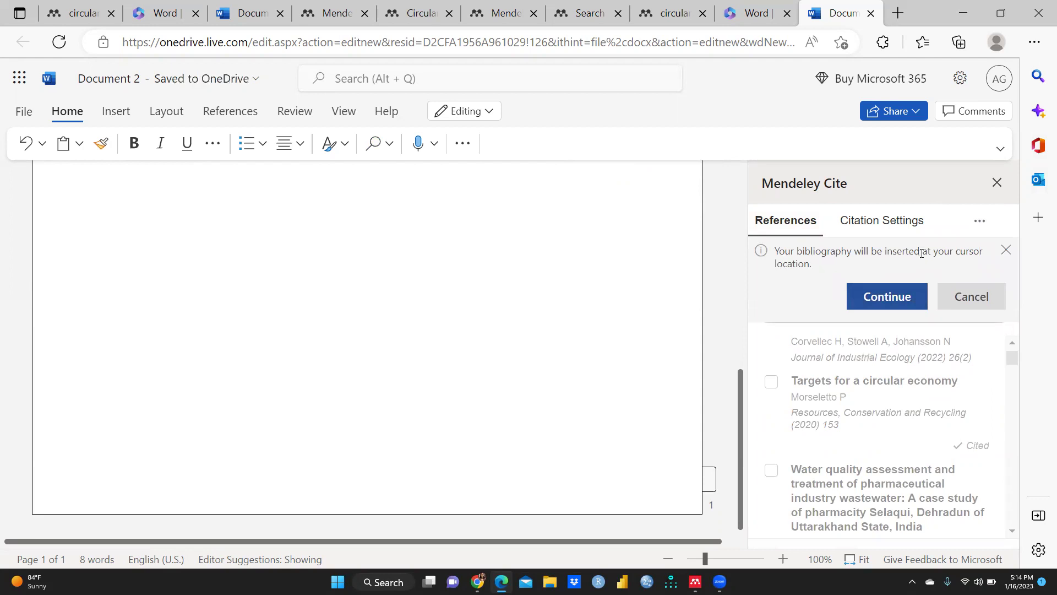
{"action": "scroll", "coordinate": [228, 330], "scroll_direction": "up", "scroll_amount": 10}
{"action": "scroll", "coordinate": [479, 391], "scroll_direction": "up", "scroll_amount": 5}
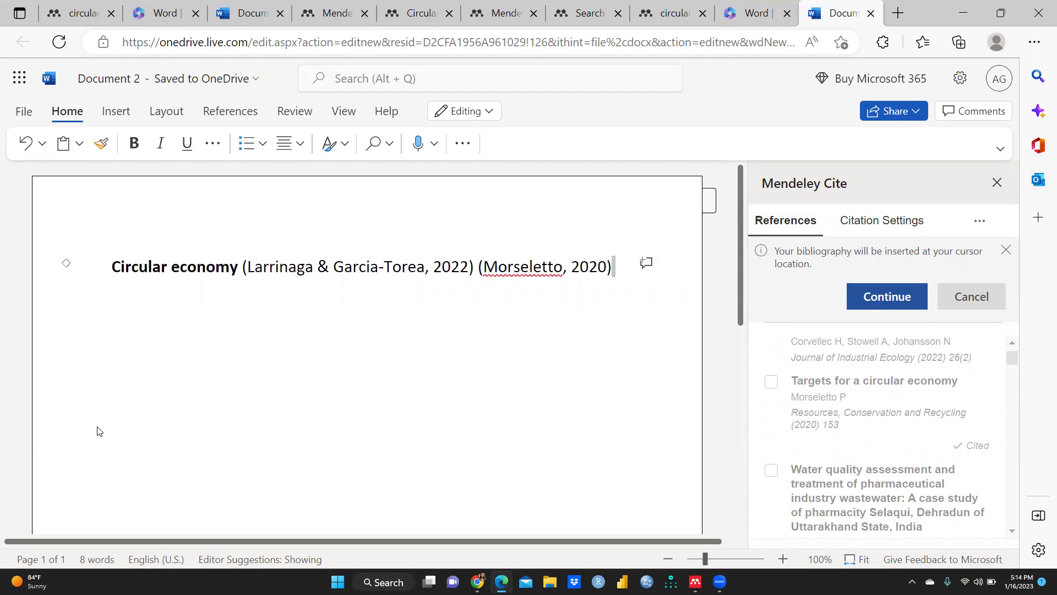
{"action": "left_click", "coordinate": [138, 380]}
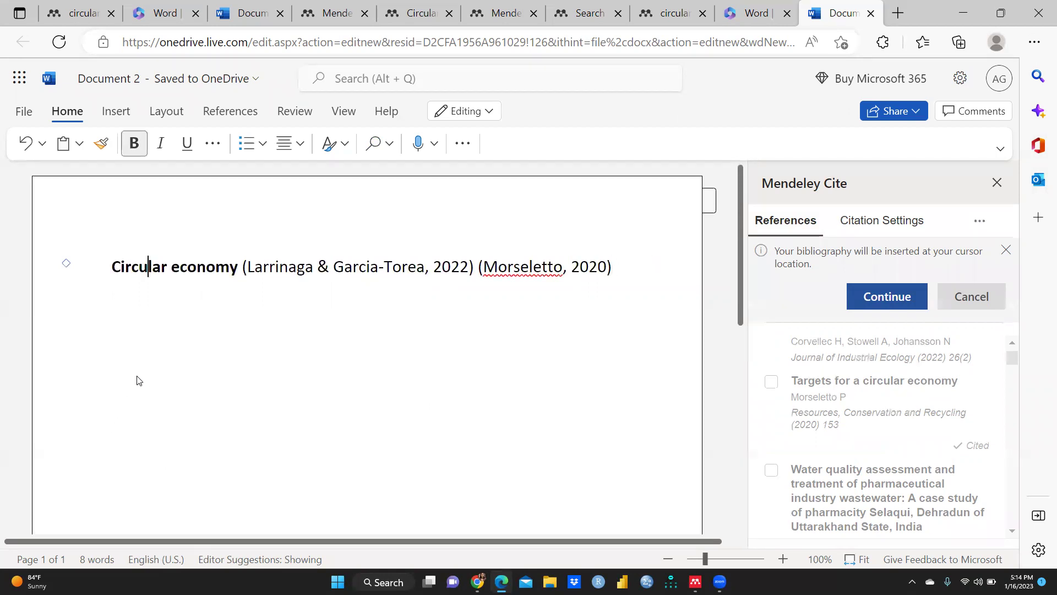
{"action": "left_click", "coordinate": [628, 268]}
{"action": "key", "text": "Return"}
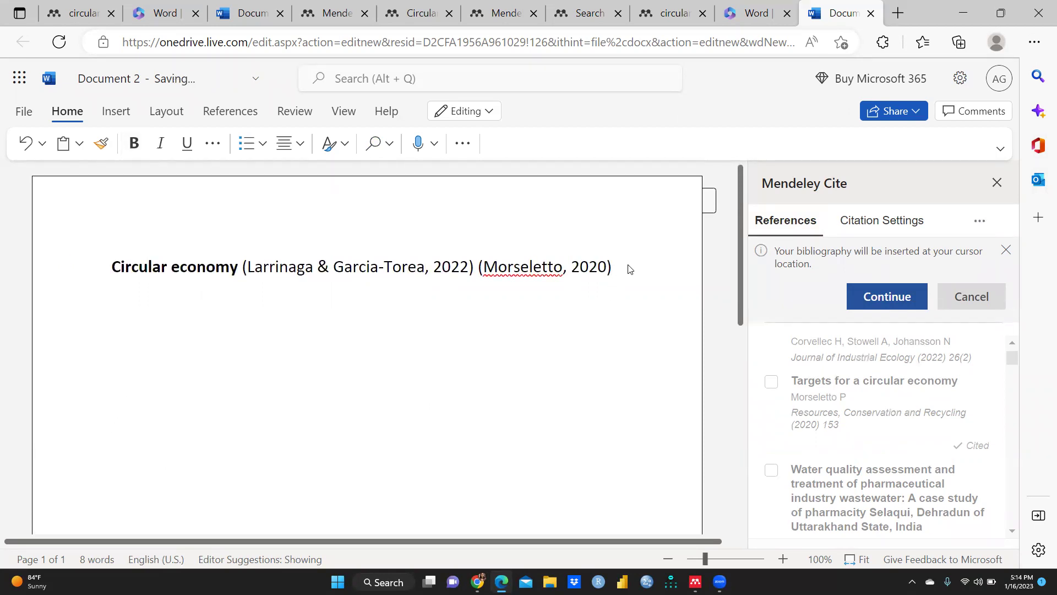
{"action": "left_click", "coordinate": [885, 297]}
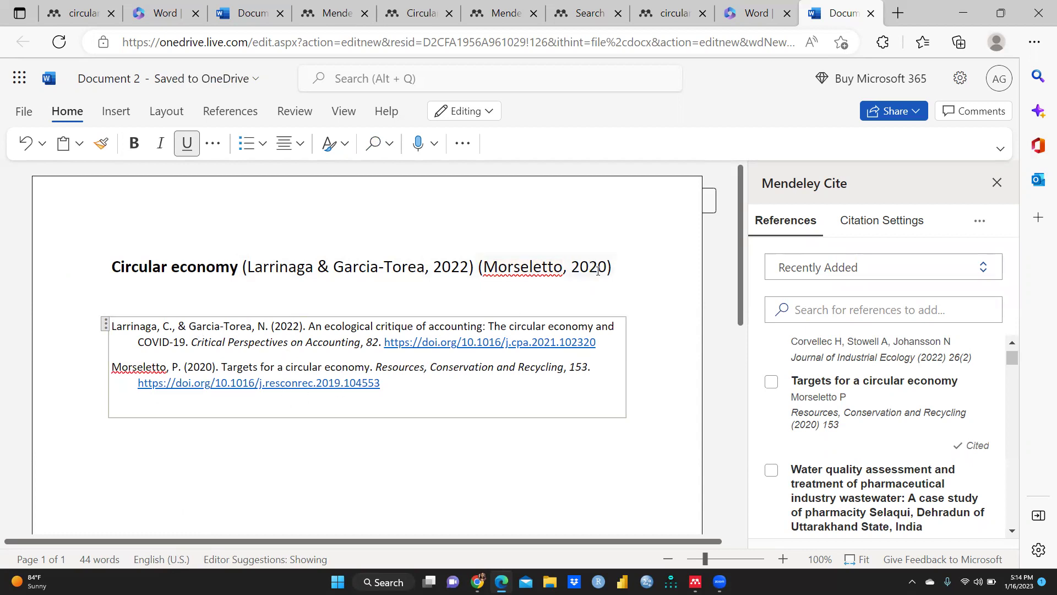
- Add a comma after the second citation and write "Industry 4.0 and sustainability" following it
{"action": "left_click", "coordinate": [615, 264]}
{"action": "type", "text": ","}
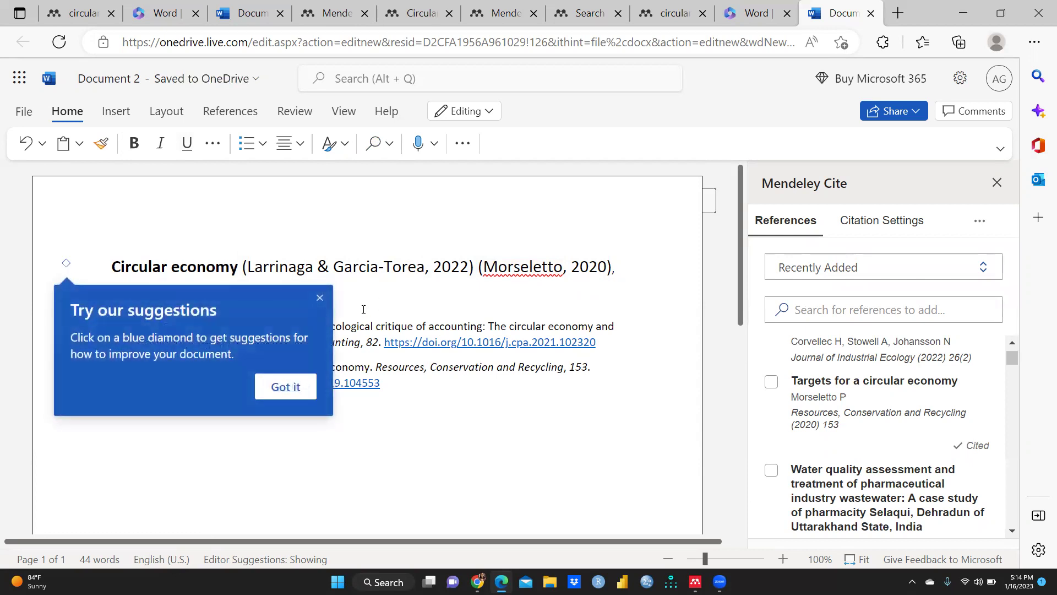
{"action": "left_click", "coordinate": [317, 299]}
{"action": "type", "text": "ndustry 4"}
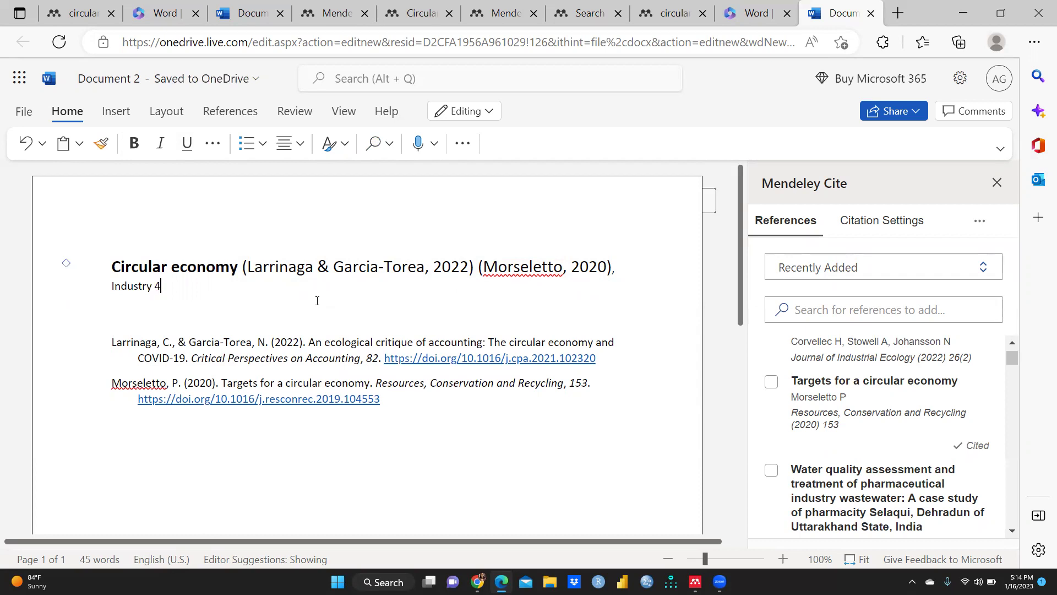
{"action": "type", "text": ".0 and "}
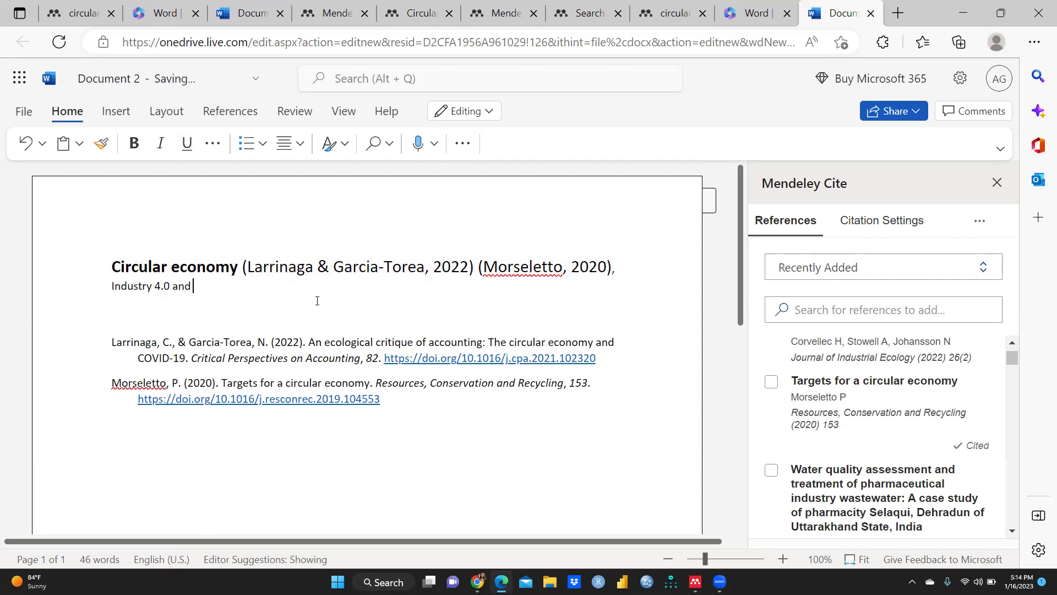
{"action": "type", "text": "sust"}
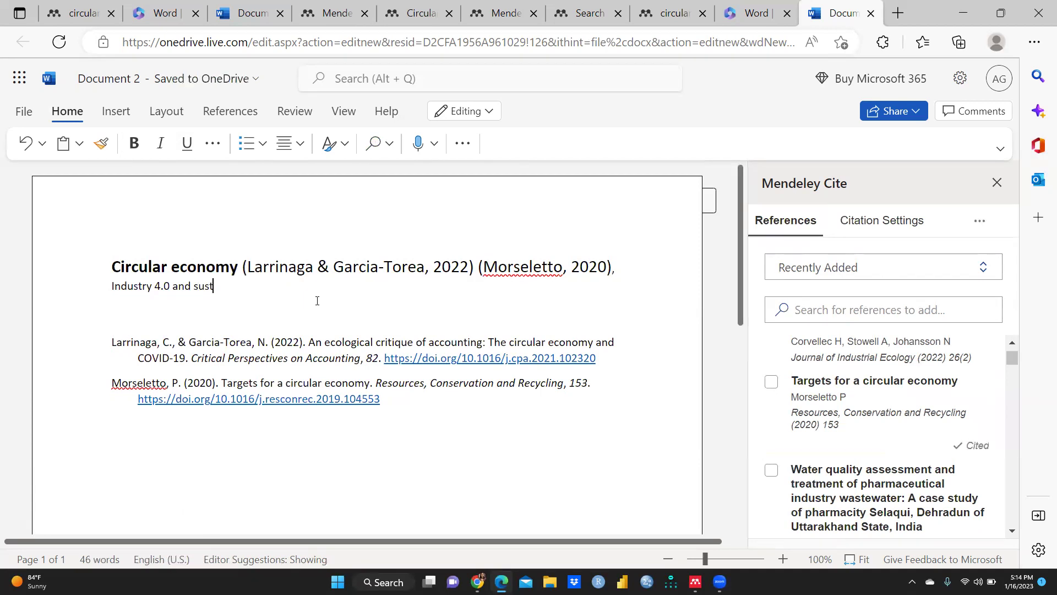
{"action": "type", "text": "ainability"}
- Make "Industry 4.0 and sustainability" bold and set its font size to 20
{"action": "left_click_drag", "start_coordinate": [112, 285], "coordinate": [287, 289]}
{"action": "left_click", "coordinate": [134, 145]}
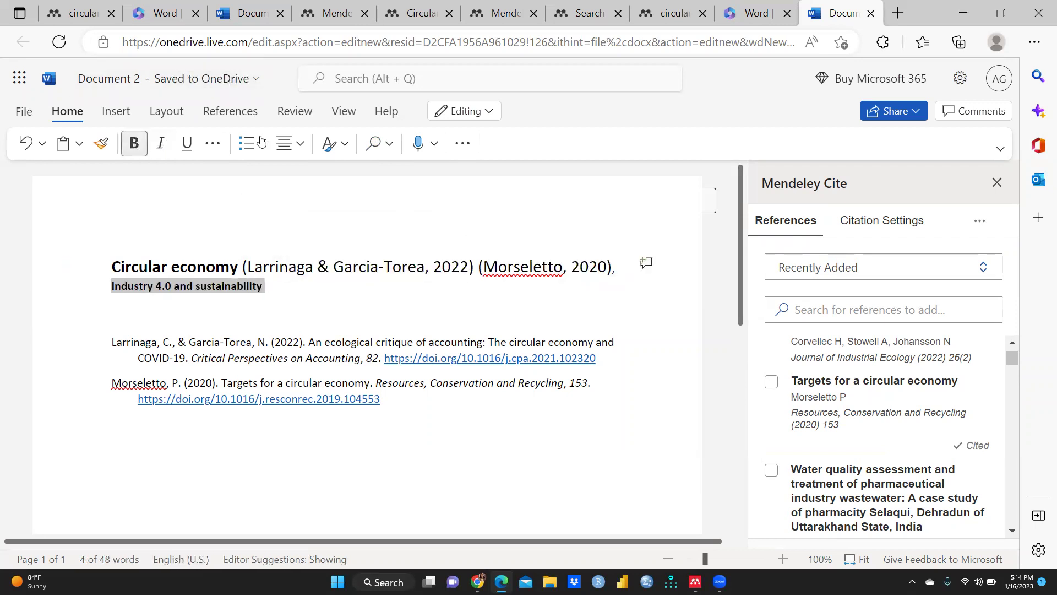
{"action": "left_click", "coordinate": [263, 145]}
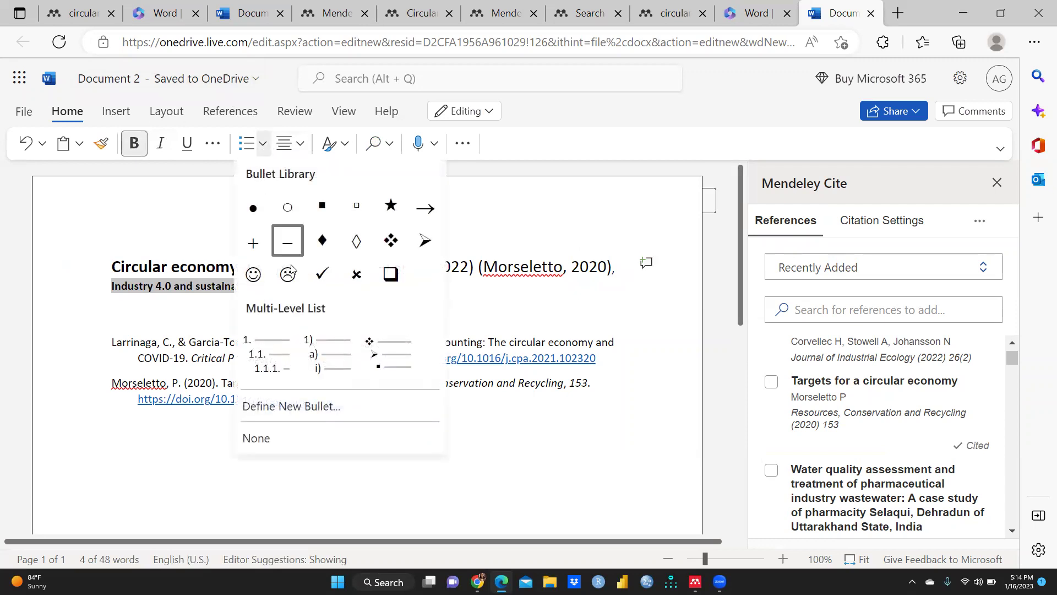
{"action": "left_click", "coordinate": [212, 144]}
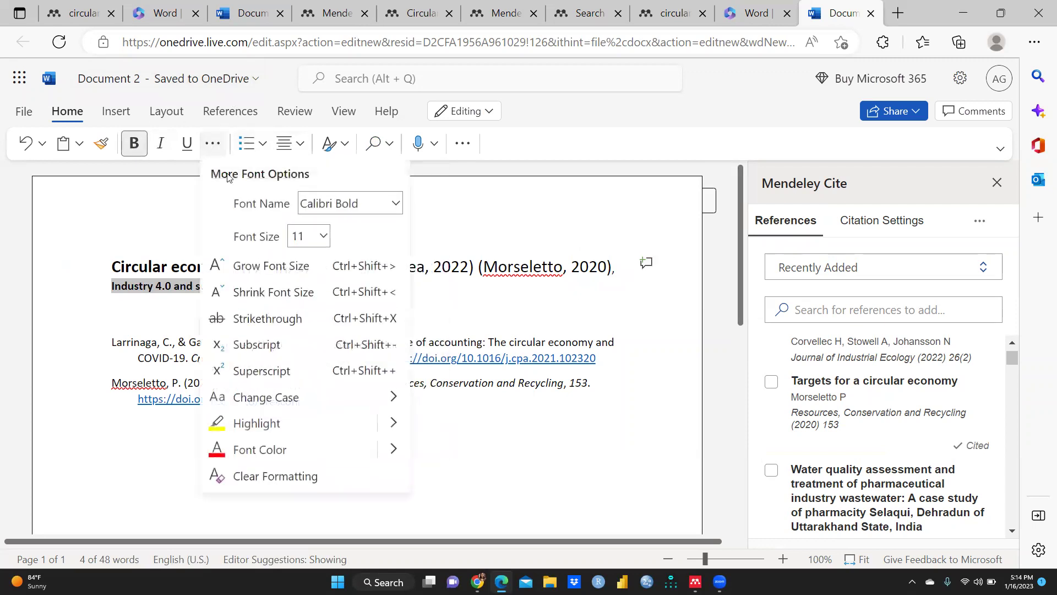
{"action": "left_click", "coordinate": [323, 235]}
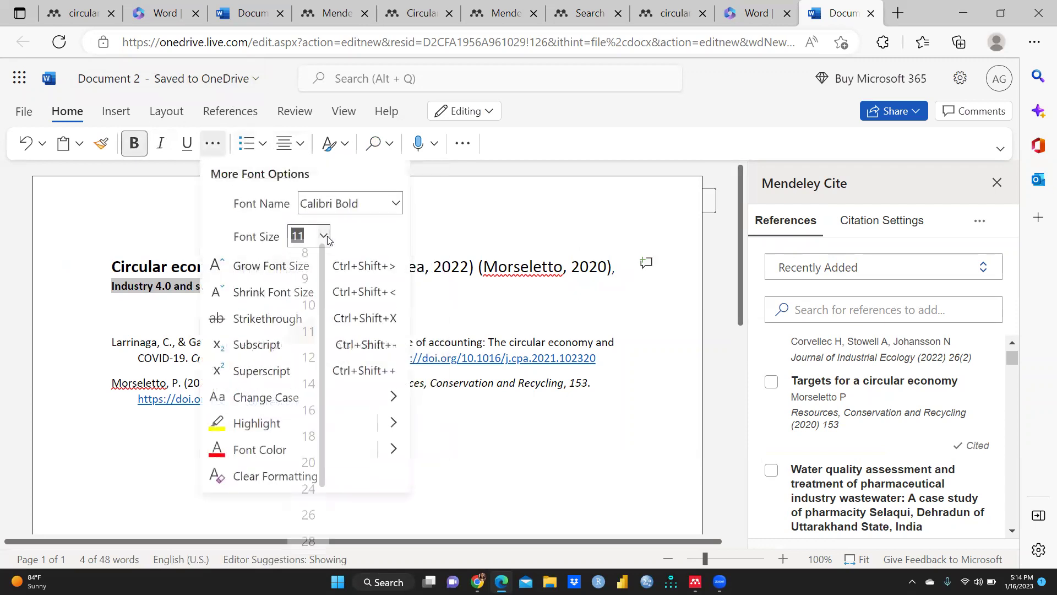
{"action": "left_click", "coordinate": [308, 471]}
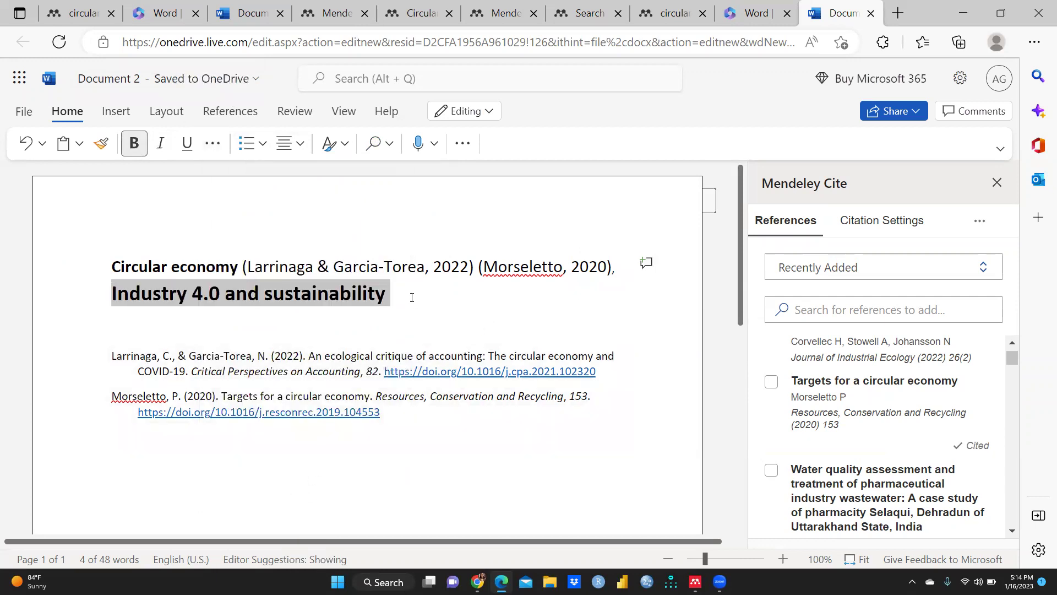
- Cite the reference "Simulating Automated Emergency Braking with and without Torricelli Vacuum Emergency Braking for cyclists" after "Industry 4.0 and sustainability"
{"action": "left_click", "coordinate": [408, 297]}
{"action": "scroll", "coordinate": [870, 416], "scroll_direction": "down", "scroll_amount": 5}
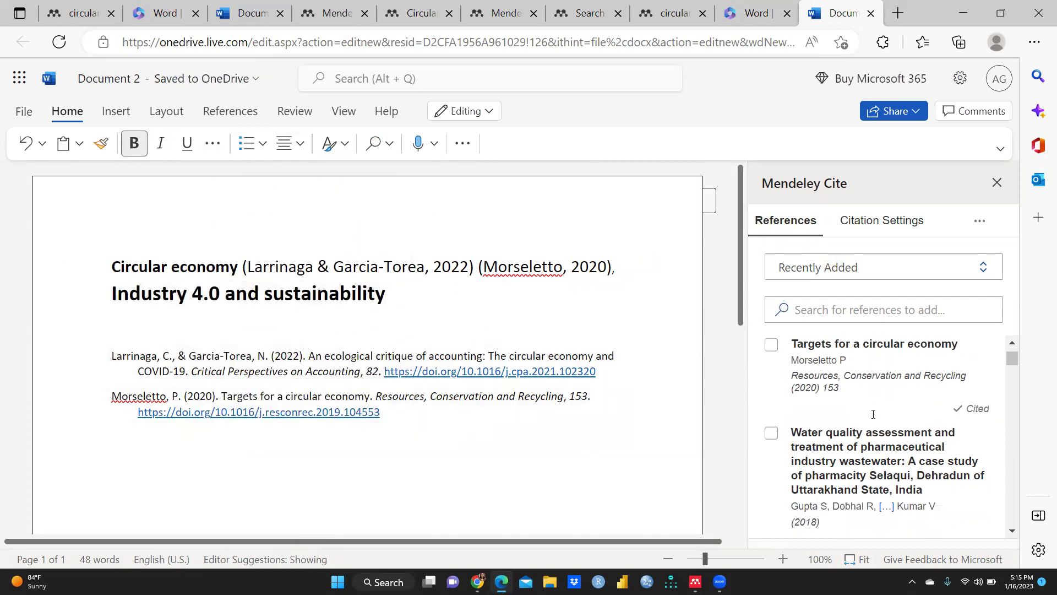
{"action": "scroll", "coordinate": [869, 416], "scroll_direction": "down", "scroll_amount": 4}
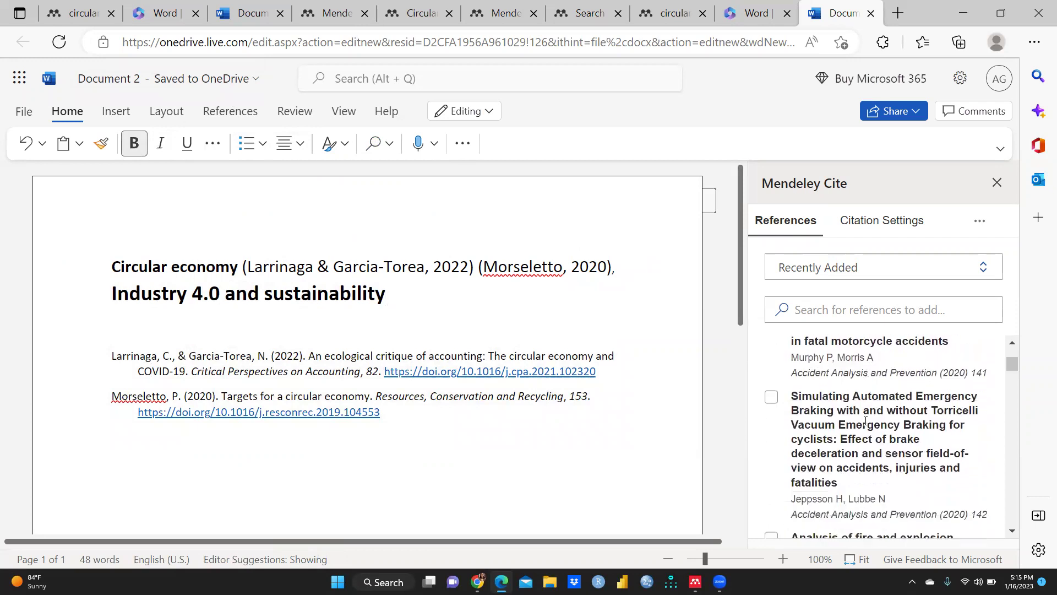
{"action": "left_click", "coordinate": [771, 353]}
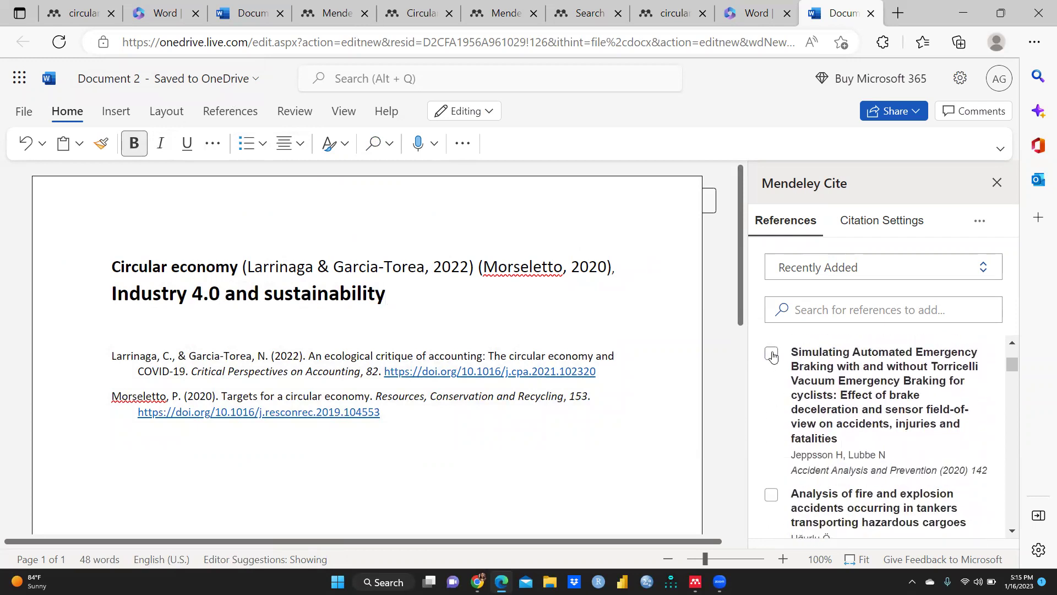
{"action": "left_click", "coordinate": [801, 527]}
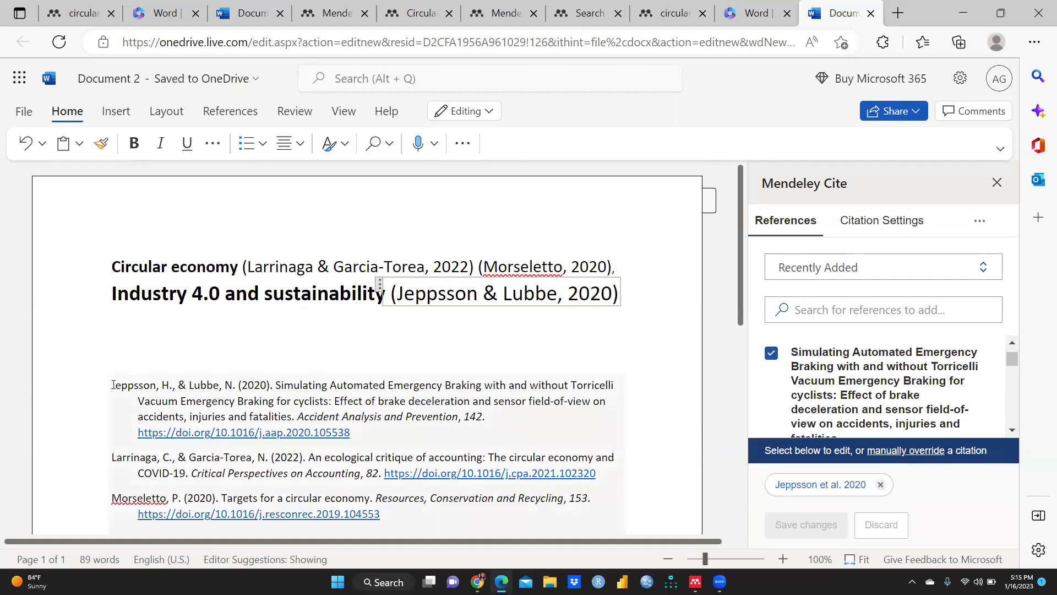
- Highlight the first bibliography entry and examine the full list of citation styles available in Mendeley Cite
{"action": "left_click_drag", "start_coordinate": [112, 385], "coordinate": [371, 432]}
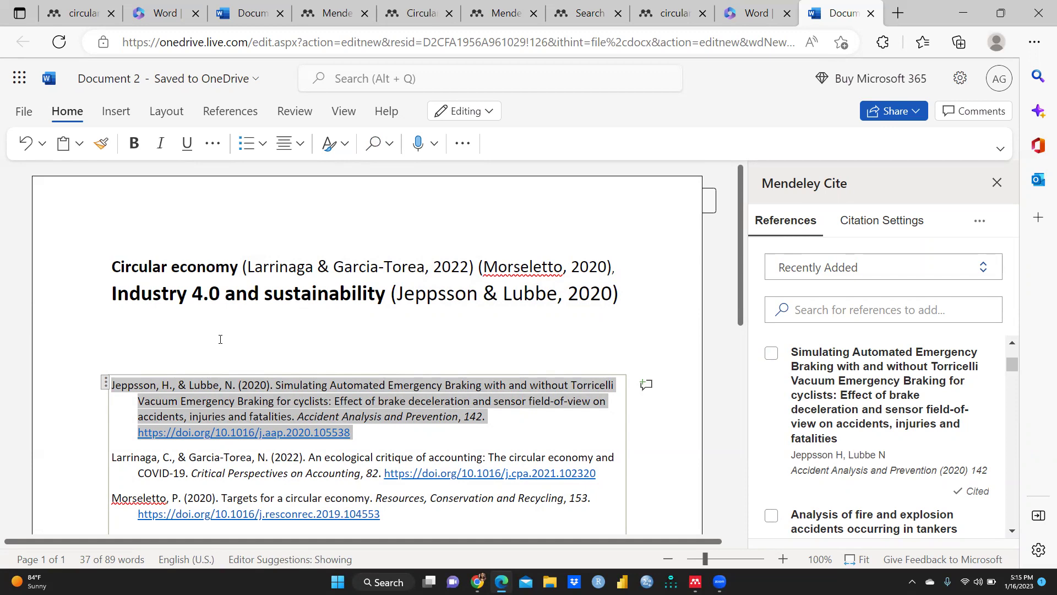
{"action": "left_click", "coordinate": [871, 226]}
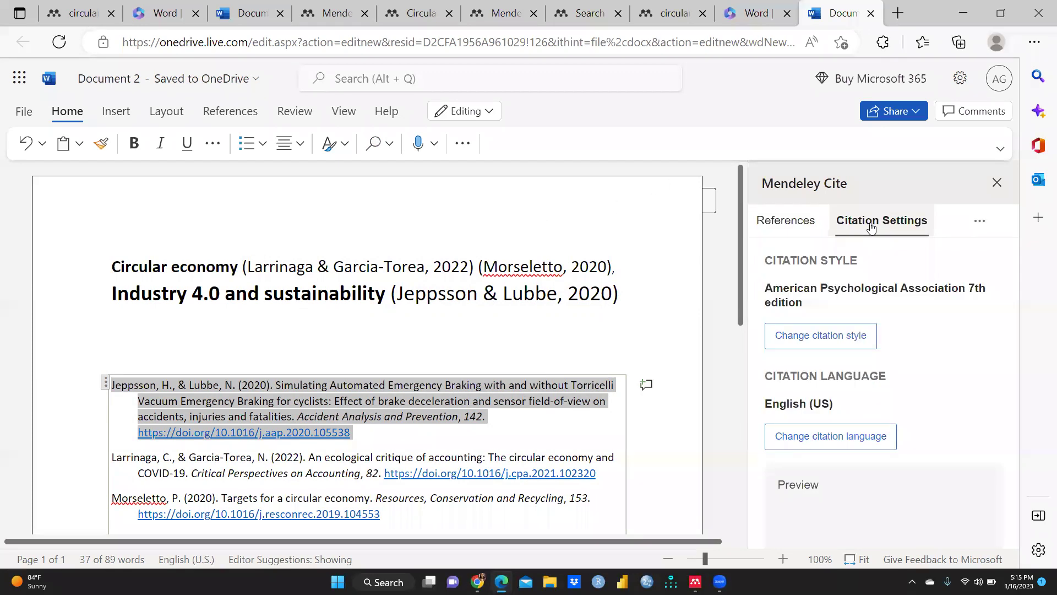
{"action": "left_click", "coordinate": [837, 337]}
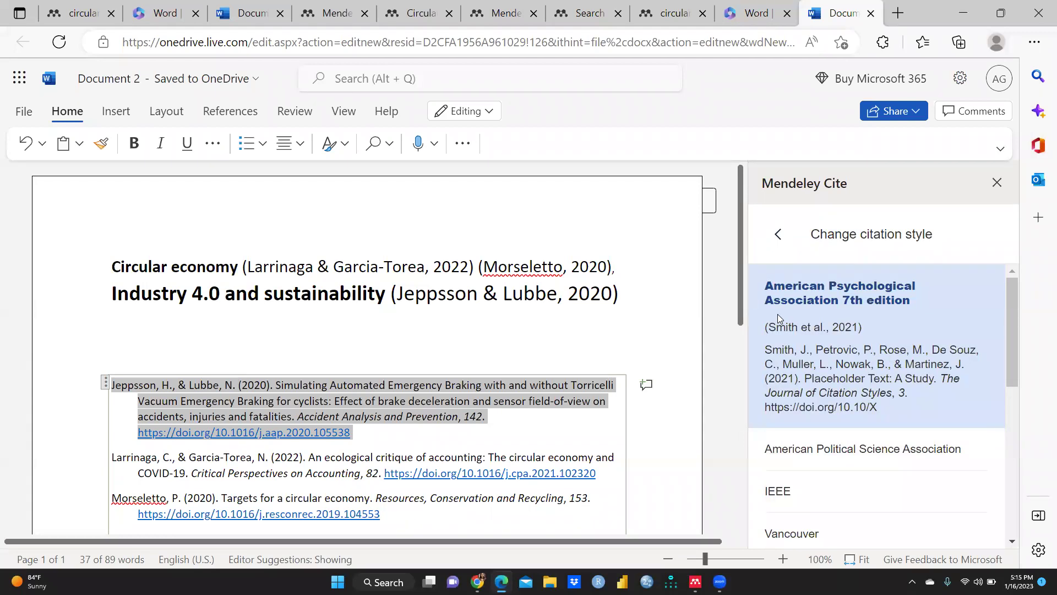
{"action": "scroll", "coordinate": [866, 359], "scroll_direction": "down", "scroll_amount": 2}
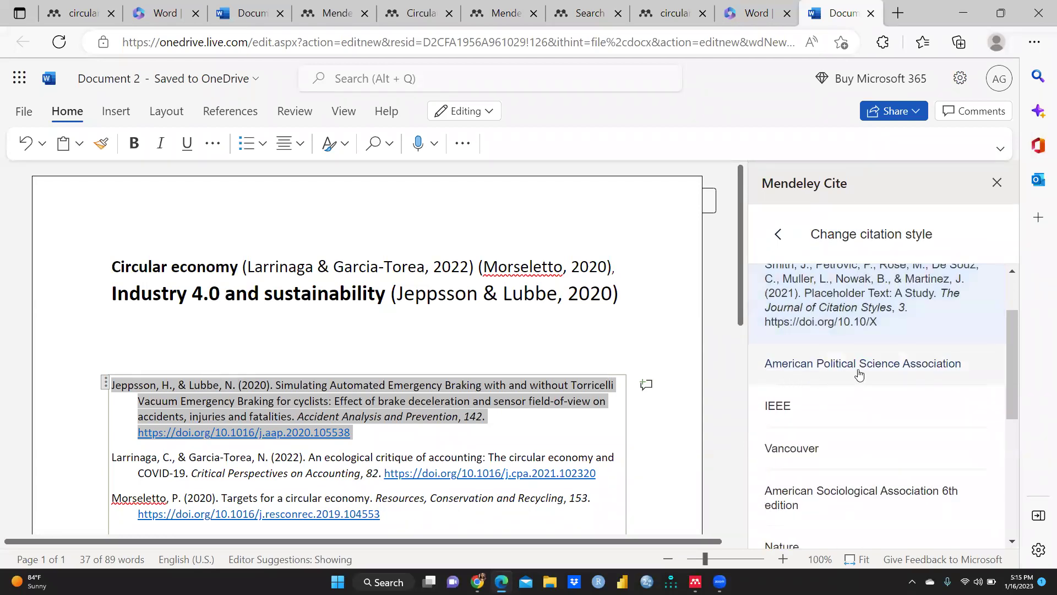
{"action": "scroll", "coordinate": [852, 382], "scroll_direction": "down", "scroll_amount": 2}
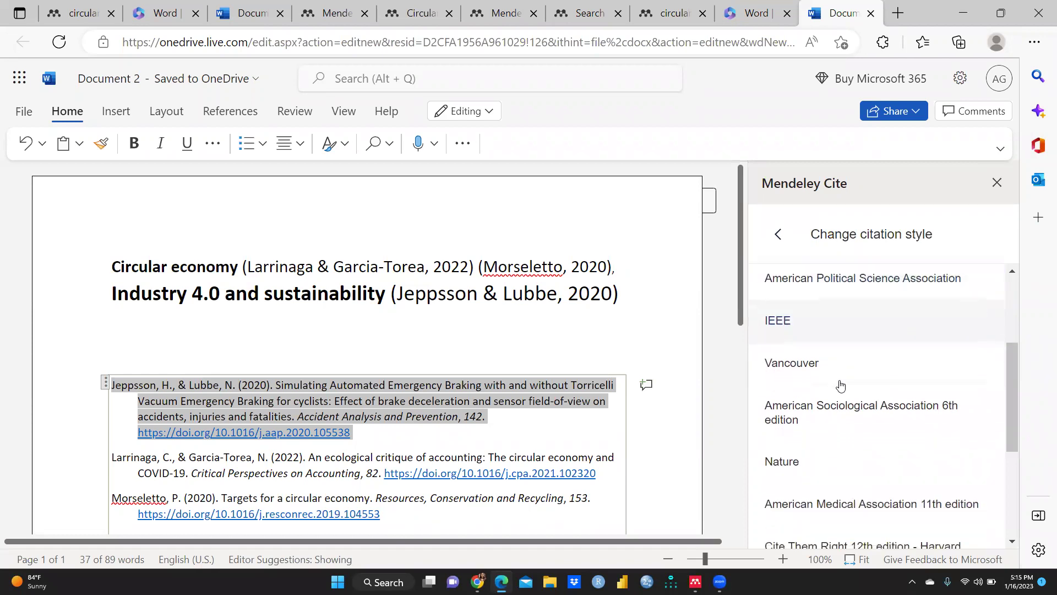
{"action": "scroll", "coordinate": [820, 383], "scroll_direction": "down", "scroll_amount": 1}
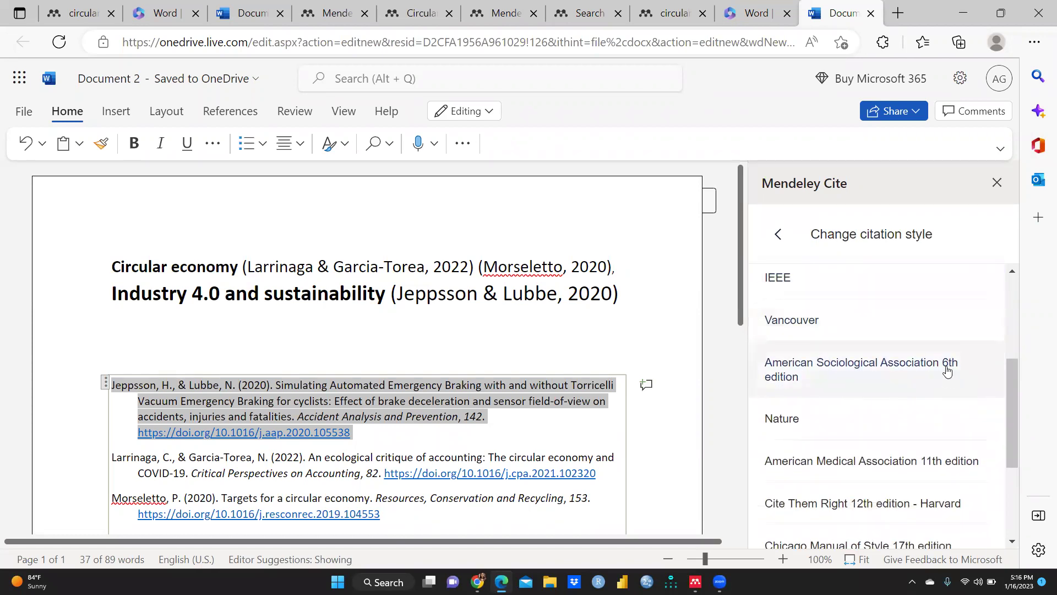
{"action": "scroll", "coordinate": [908, 380], "scroll_direction": "down", "scroll_amount": 1}
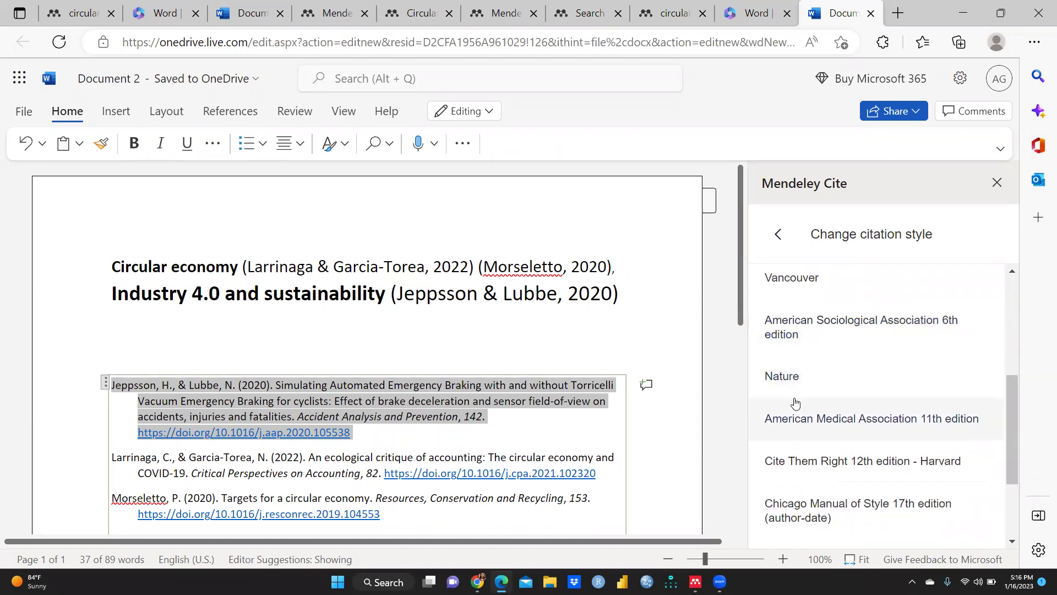
{"action": "scroll", "coordinate": [963, 437], "scroll_direction": "down", "scroll_amount": 1}
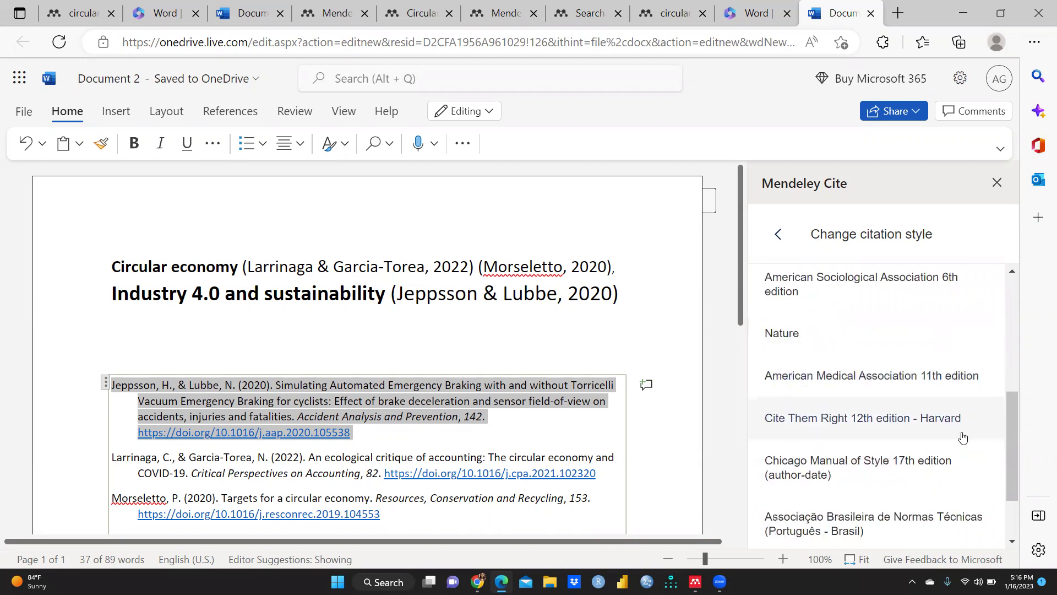
{"action": "scroll", "coordinate": [869, 441], "scroll_direction": "down", "scroll_amount": 2}
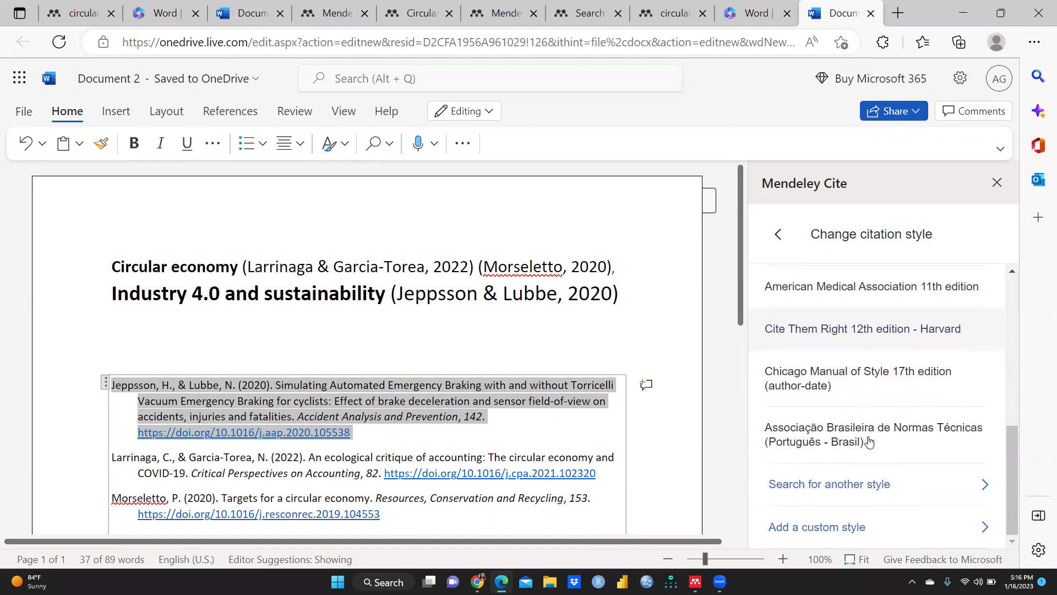
{"action": "scroll", "coordinate": [868, 441], "scroll_direction": "up", "scroll_amount": 8}
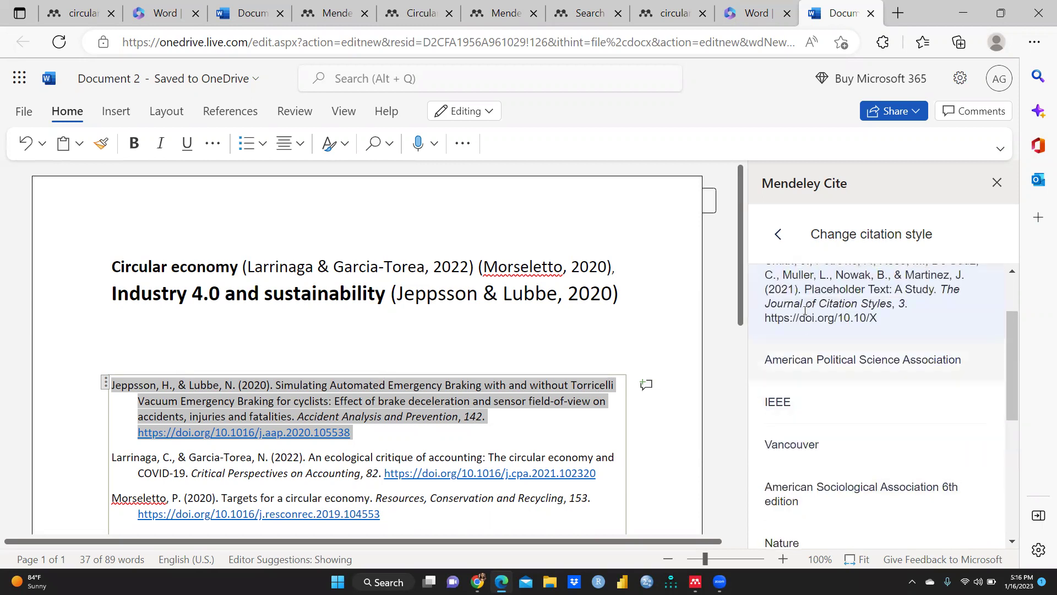
{"action": "left_click", "coordinate": [776, 236]}
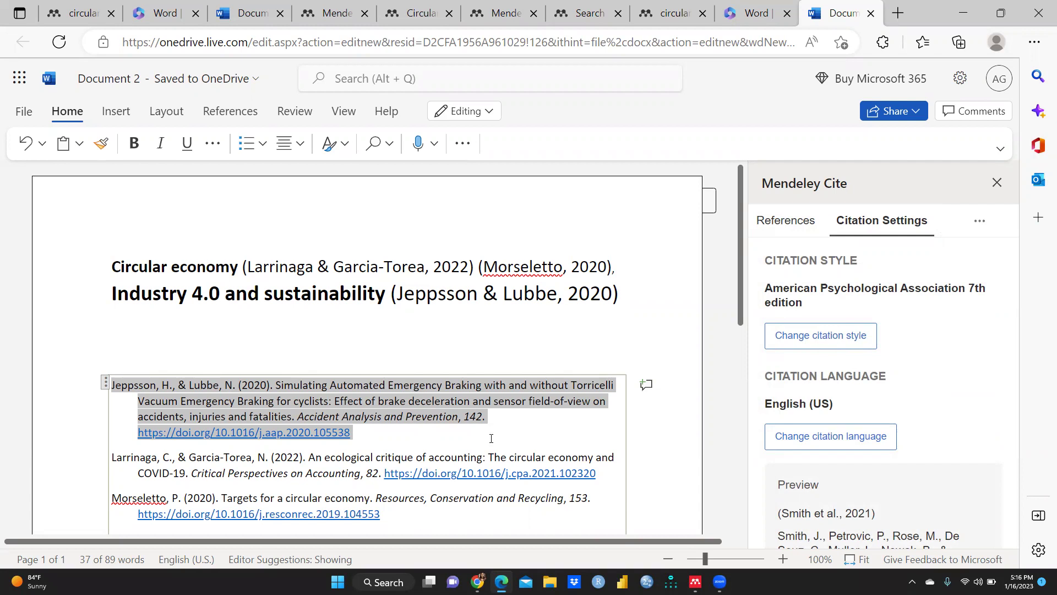
- Examine the citation languages available in Mendeley Cite and return to the citation settings
{"action": "left_click", "coordinate": [828, 436]}
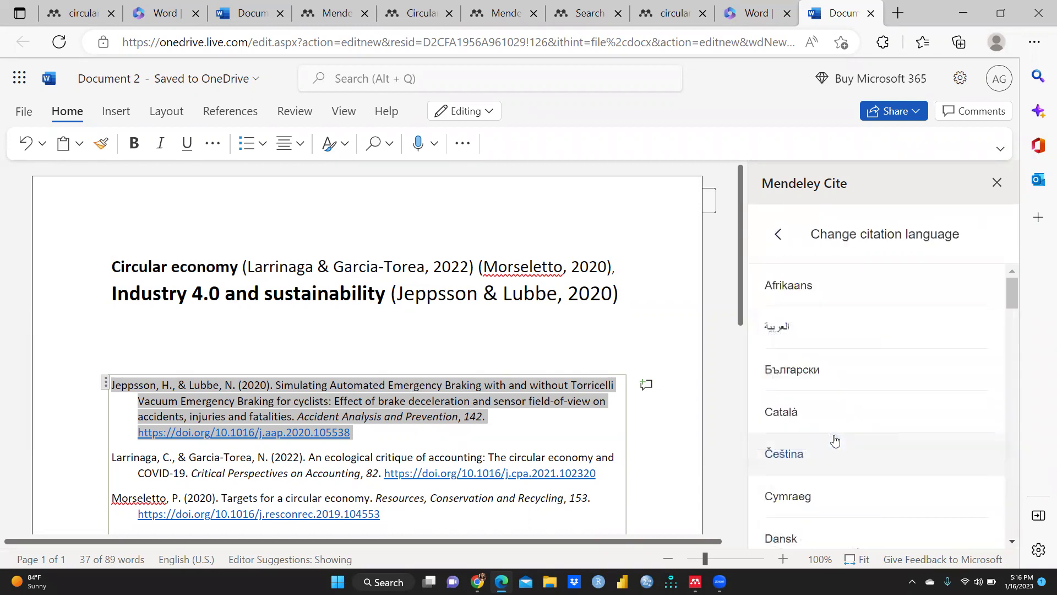
{"action": "left_click", "coordinate": [778, 234]}
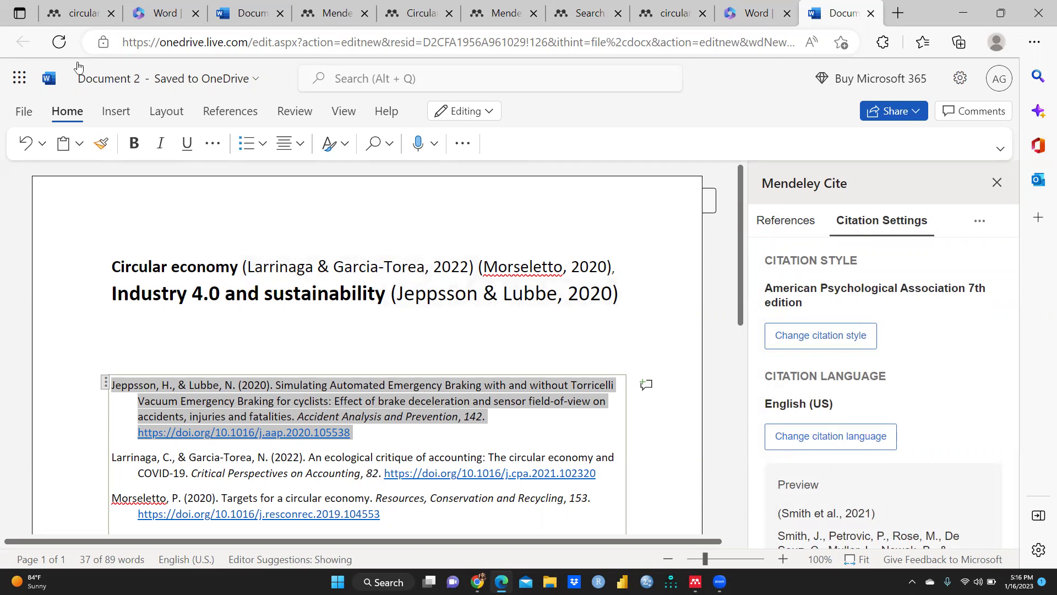
- Switch to the Mendeley desktop application
{"action": "left_click", "coordinate": [695, 582]}
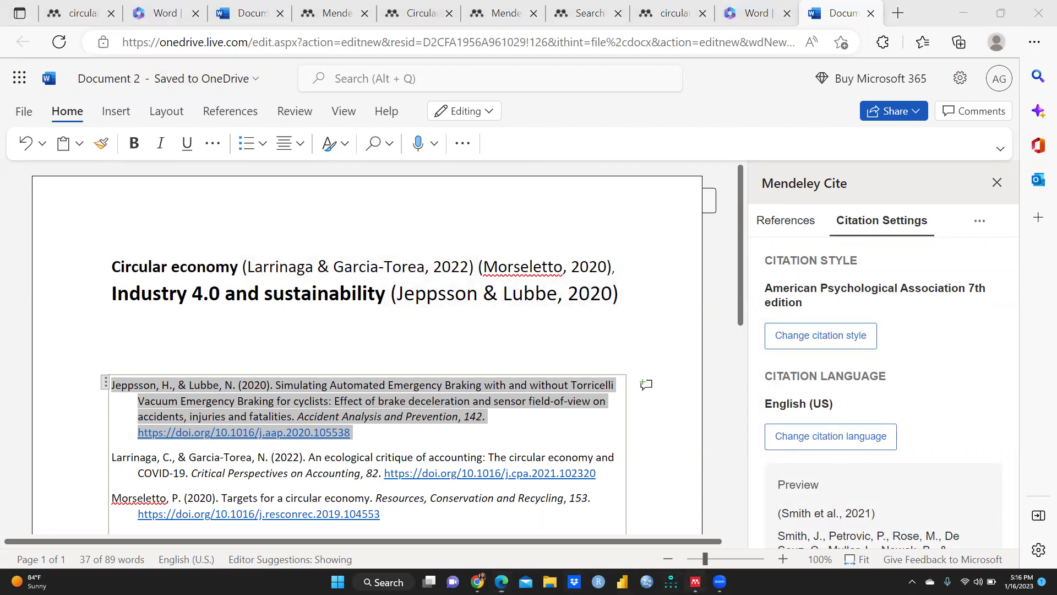